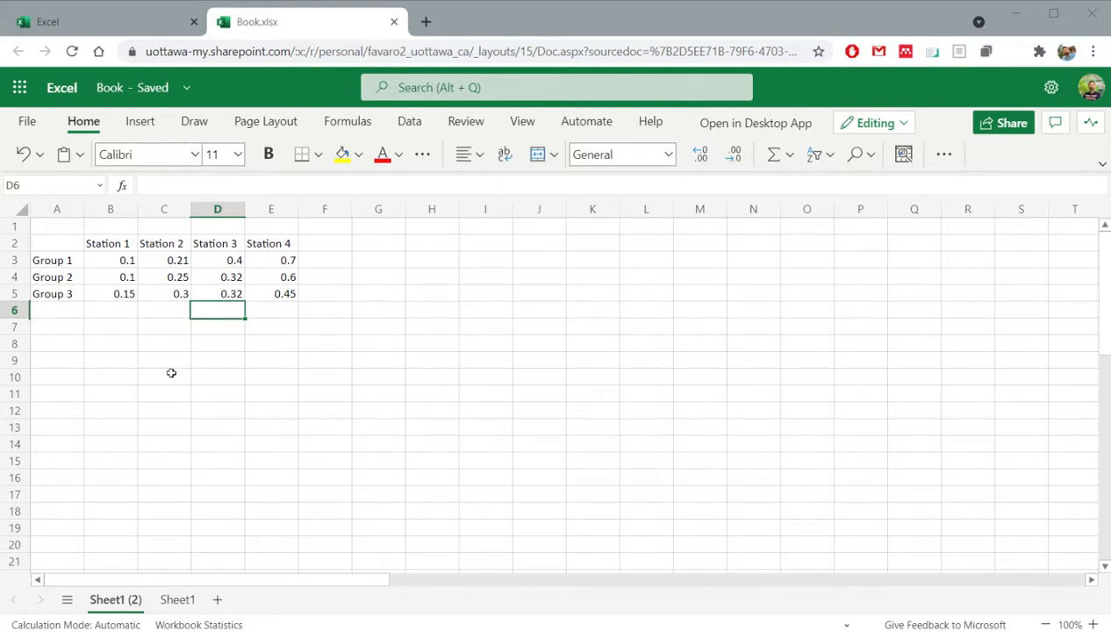
Enter the row label Group1+2 in cell A6, directly below Group 3
left_click(58, 311)
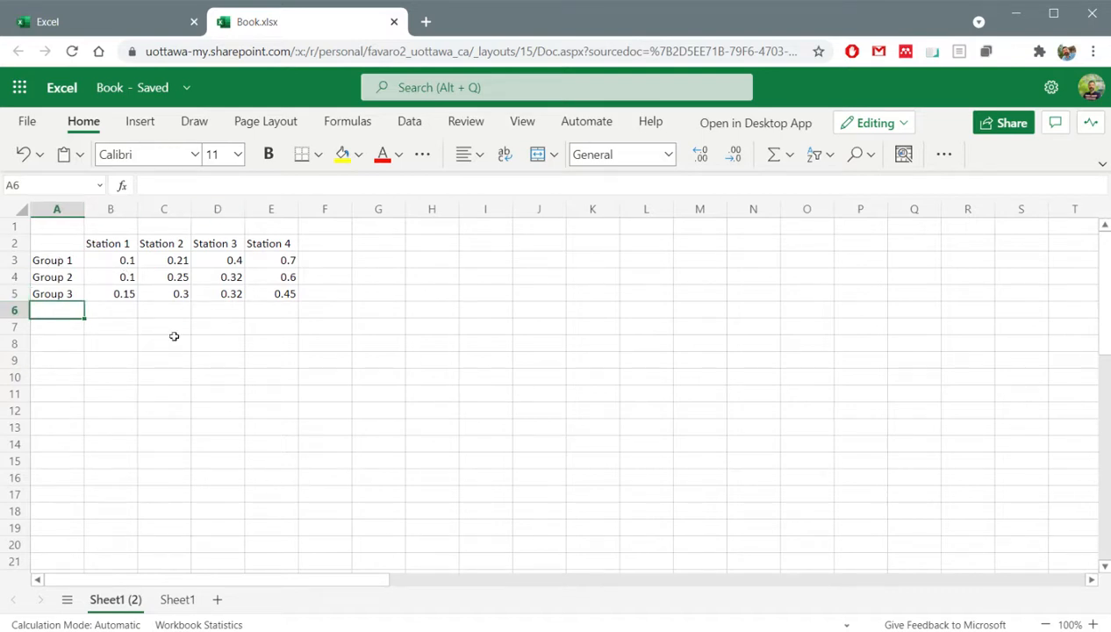
left_click(173, 380)
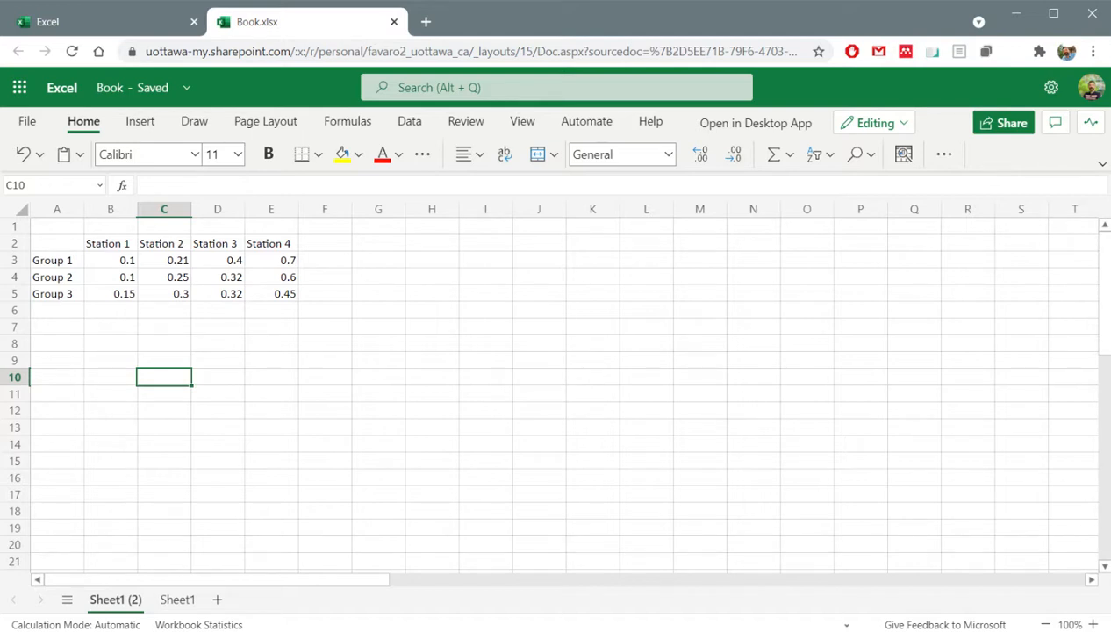
left_click(62, 302)
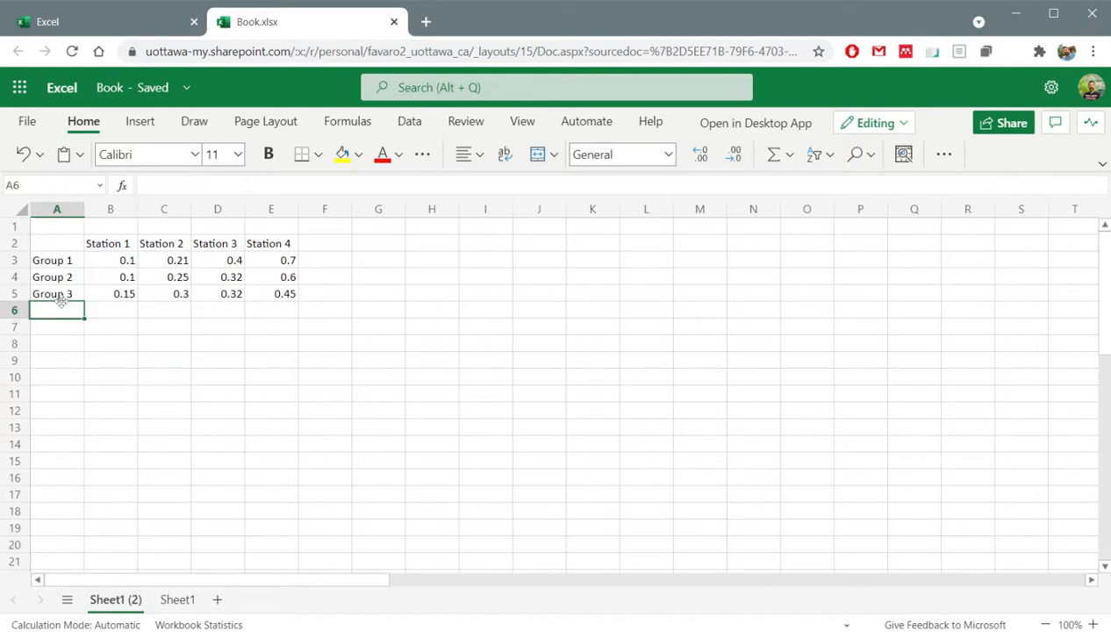
type("Group1")
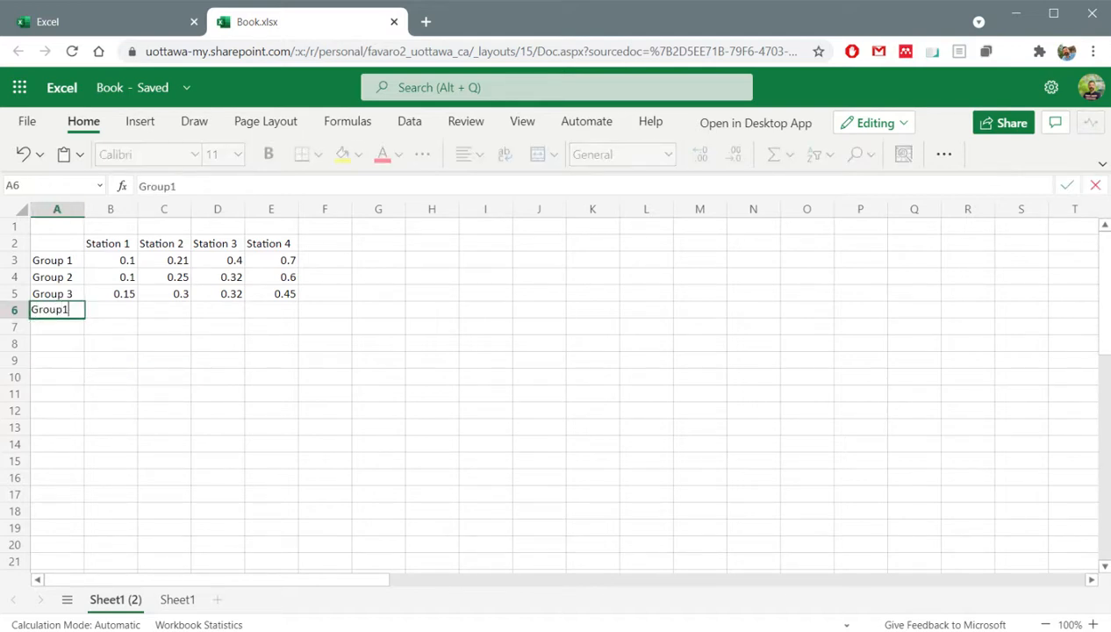
type("+2")
left_click(151, 430)
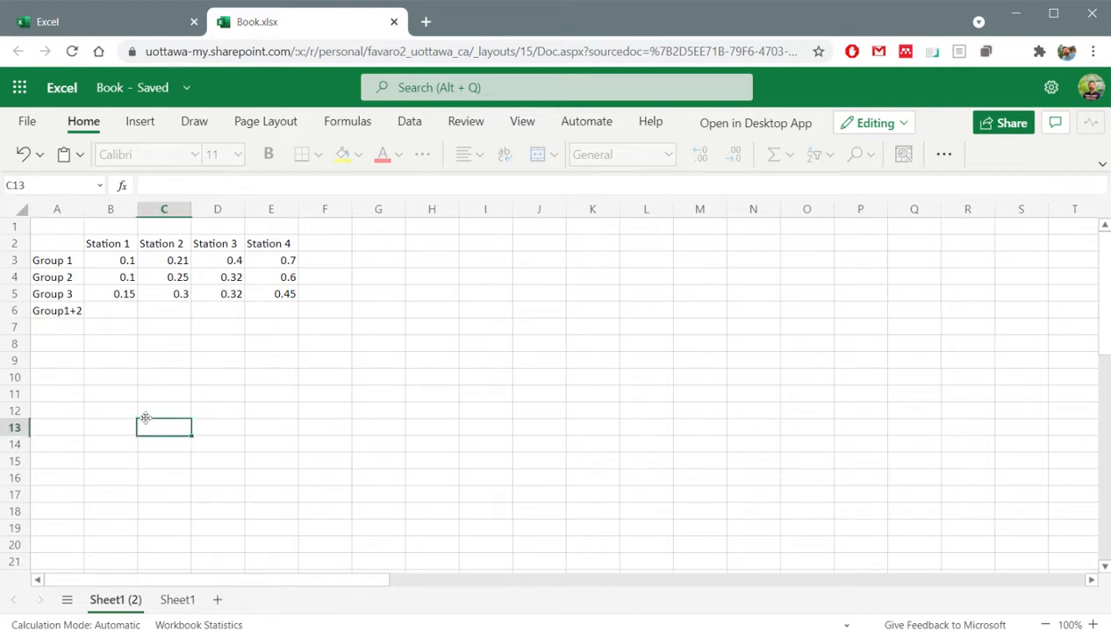
Enter 0.1 for Group1+2 under Station 1 in B6, and clear the Group 1 and Group 2 values in B3 and B4
left_click(123, 313)
type("0.1")
key("Return")
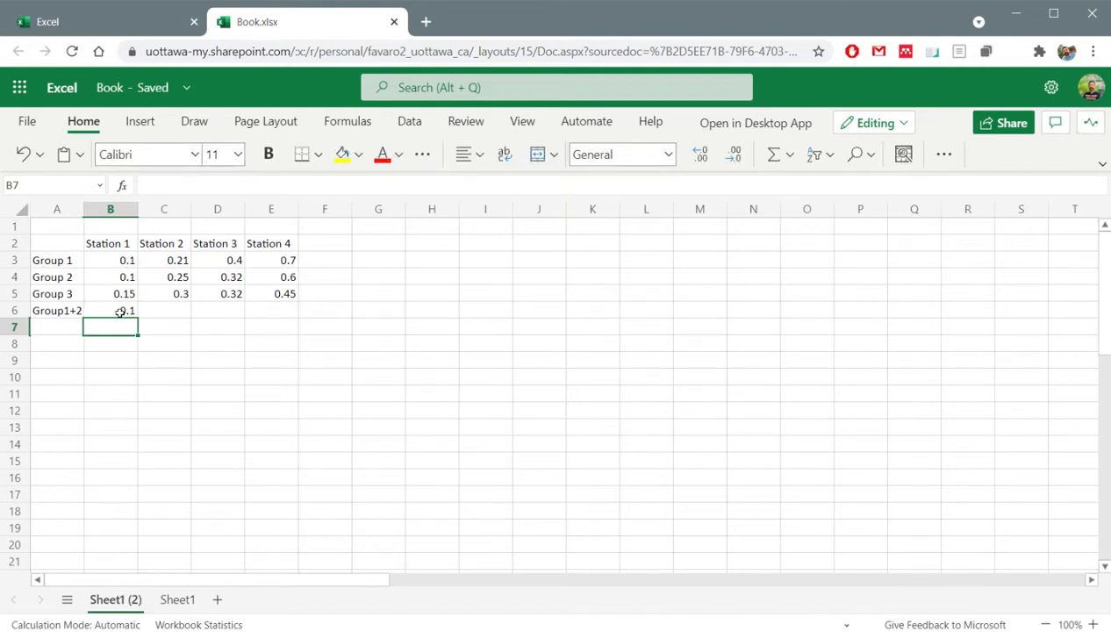
left_click(99, 260)
key("Delete")
left_click(100, 275)
key("Delete")
left_click(186, 424)
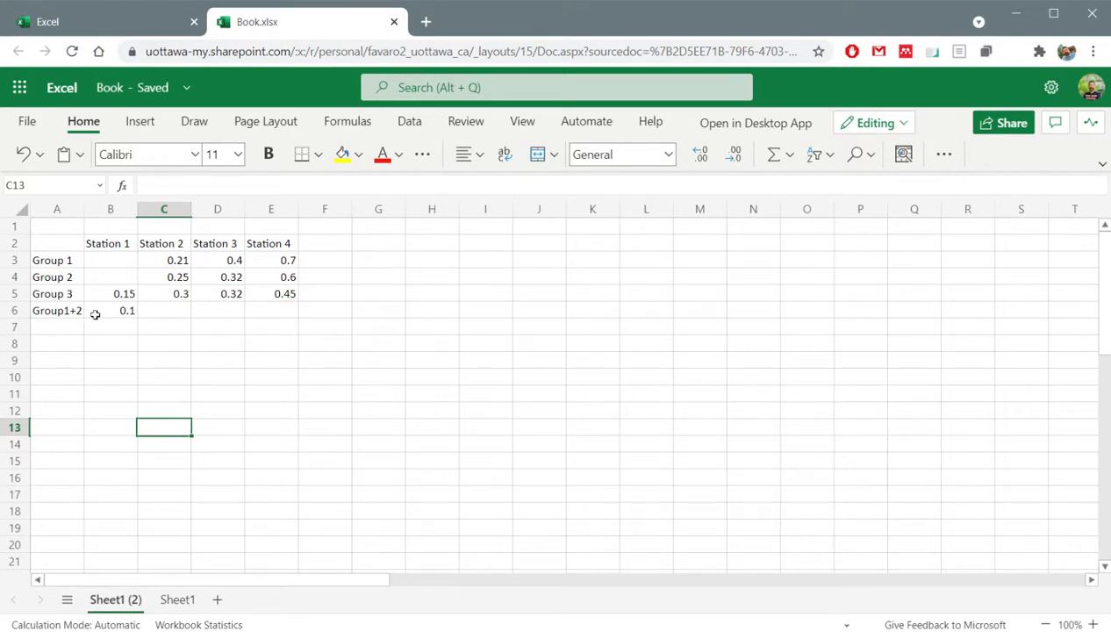
Enter the row label Group2+3 in cell A7
left_click(40, 326)
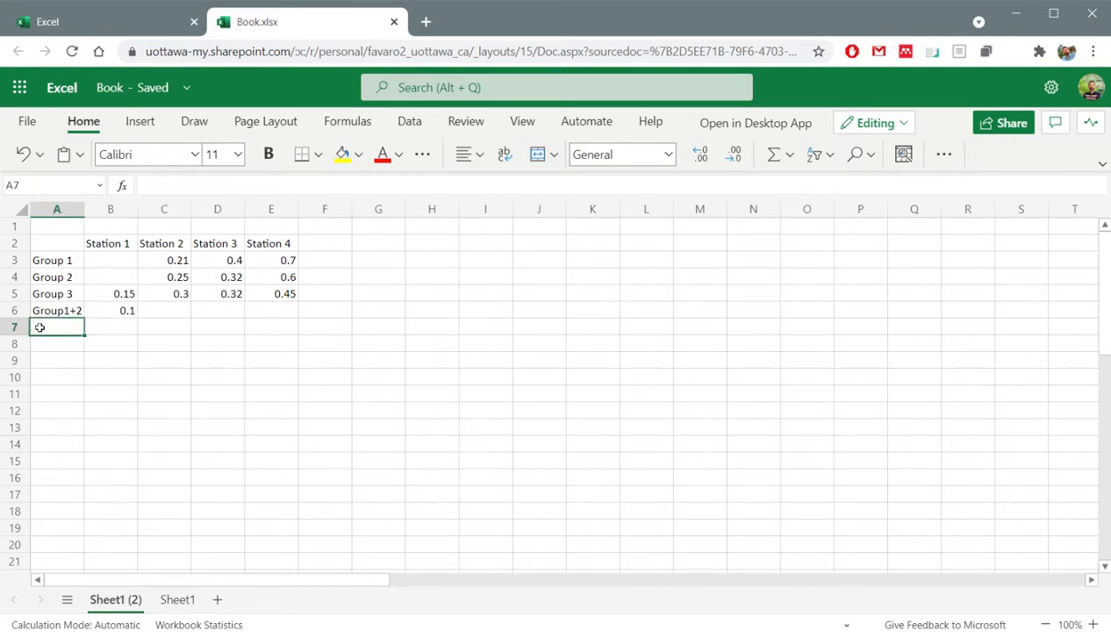
type("Group")
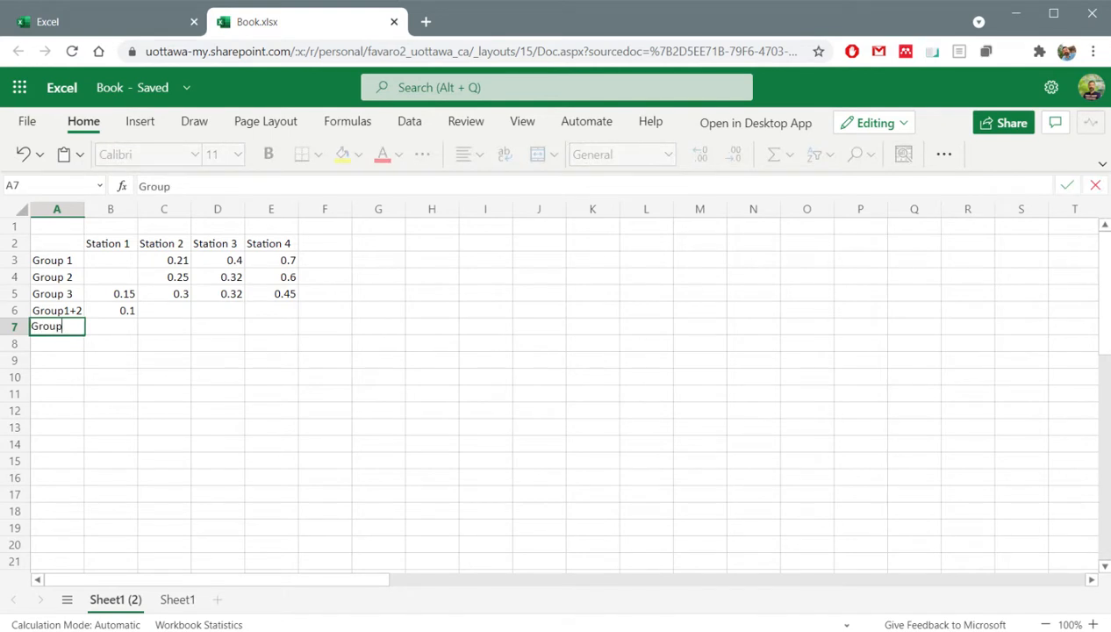
type("2+3")
key("Tab")
Clear the Group 2 and Group 3 values under Station 3 in D4:D5 and enter 0.32 for Group2+3 in D7
left_click_drag(221, 277, 219, 295)
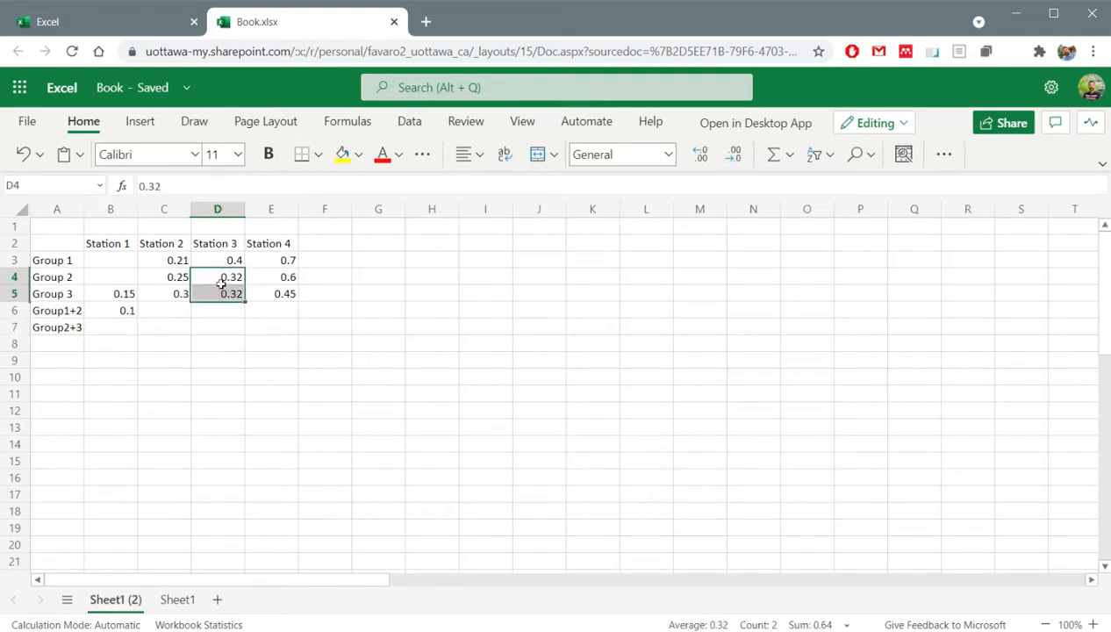
key("Delete")
left_click(221, 328)
type("0.")
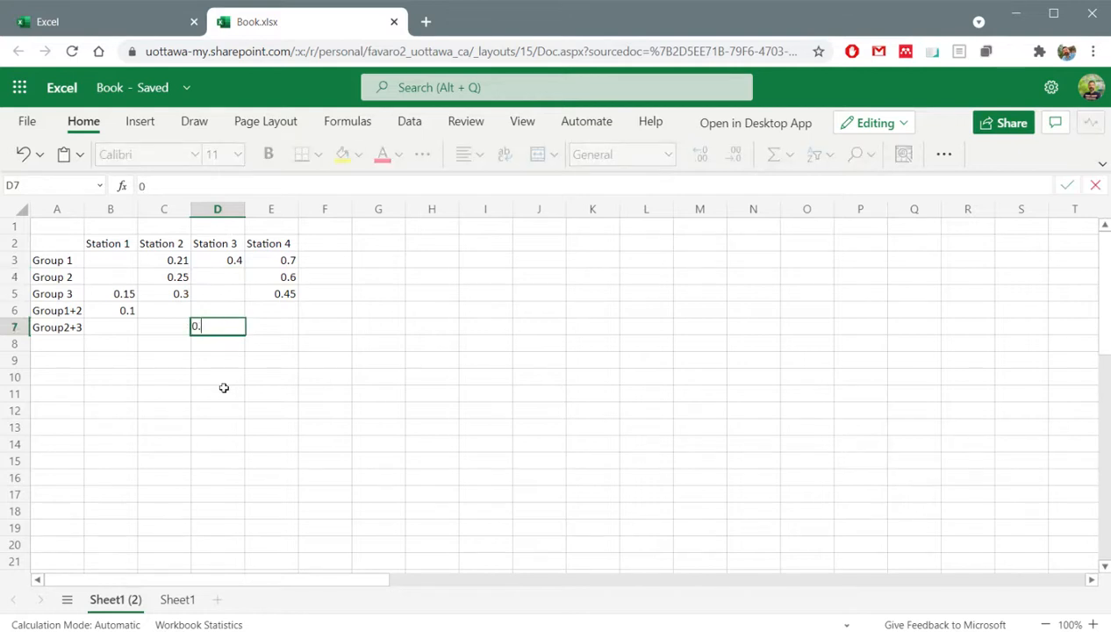
type("32")
key("Return")
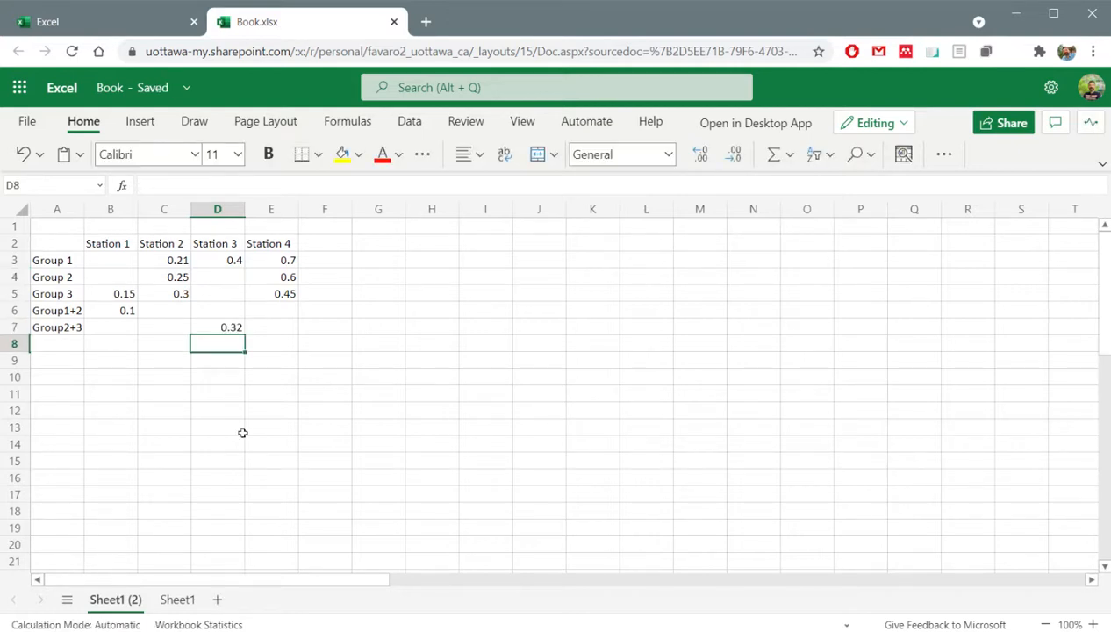
Insert a basic line chart from A2:E7 and switch its rows and columns so the stations form the horizontal axis
left_click(127, 483)
left_click_drag(51, 238, 268, 334)
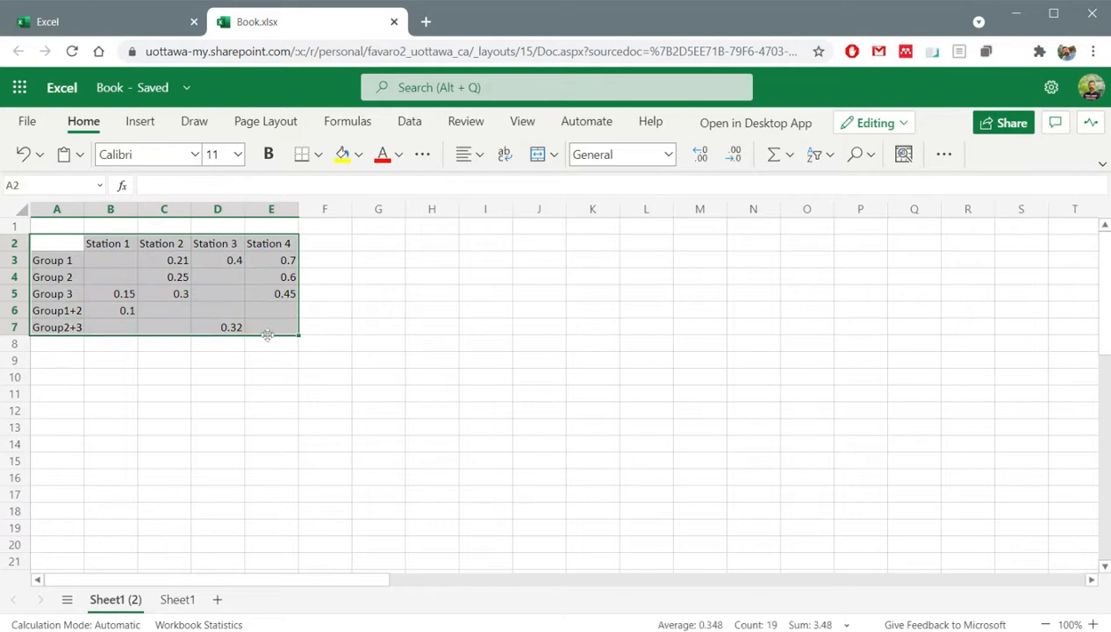
left_click(134, 123)
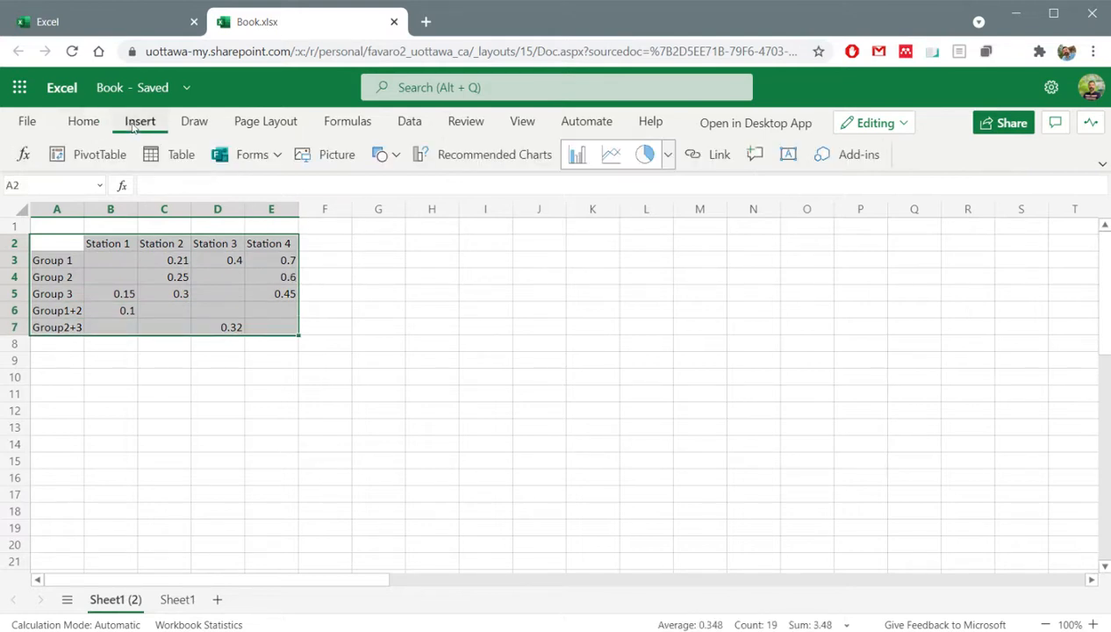
left_click(666, 157)
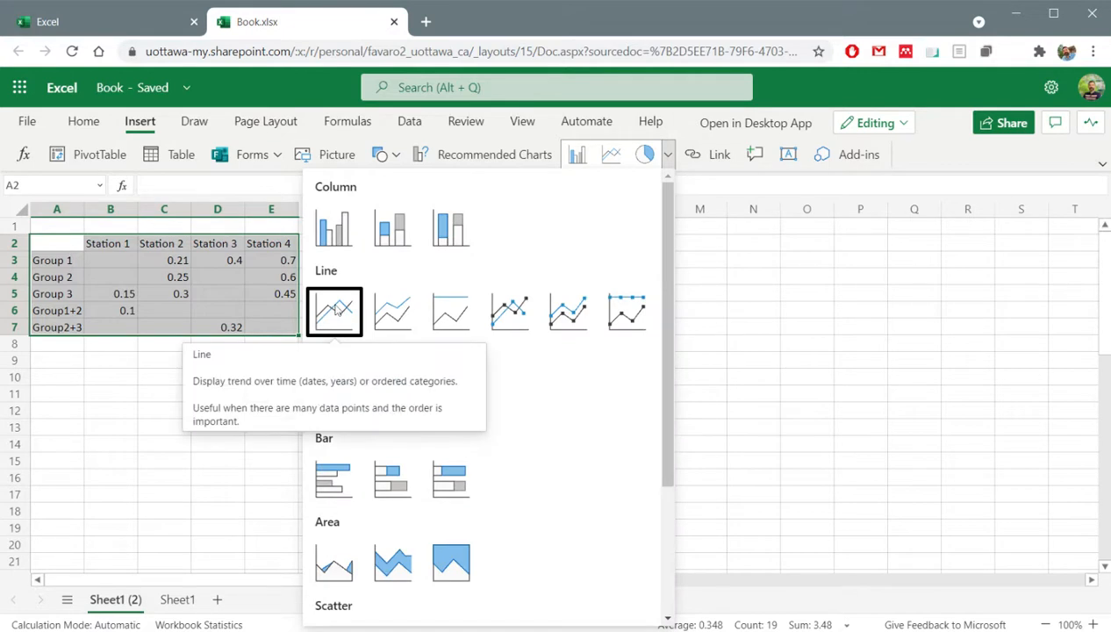
left_click(334, 311)
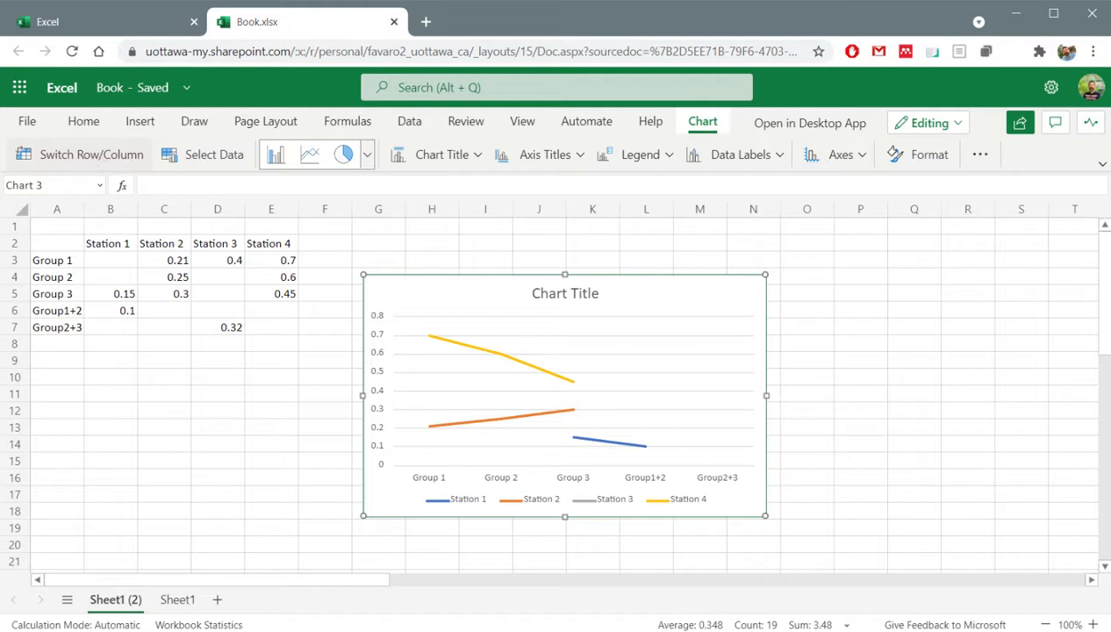
left_click(104, 164)
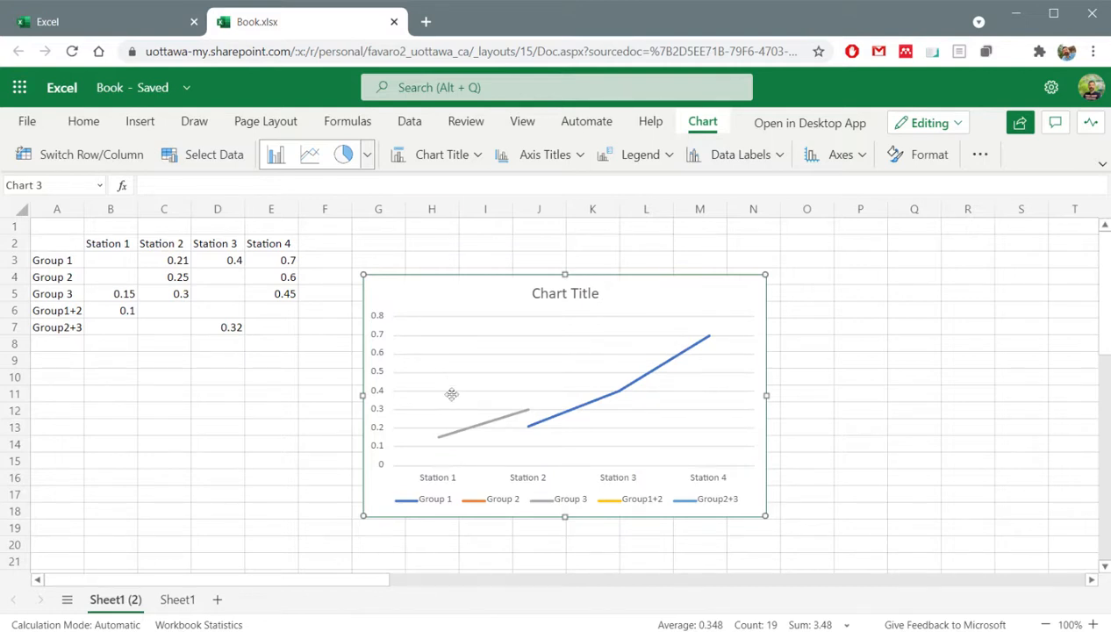
Remove the chart's horizontal gridlines while keeping the chart itself, and move the chart slightly closer to the data table
left_click(470, 342)
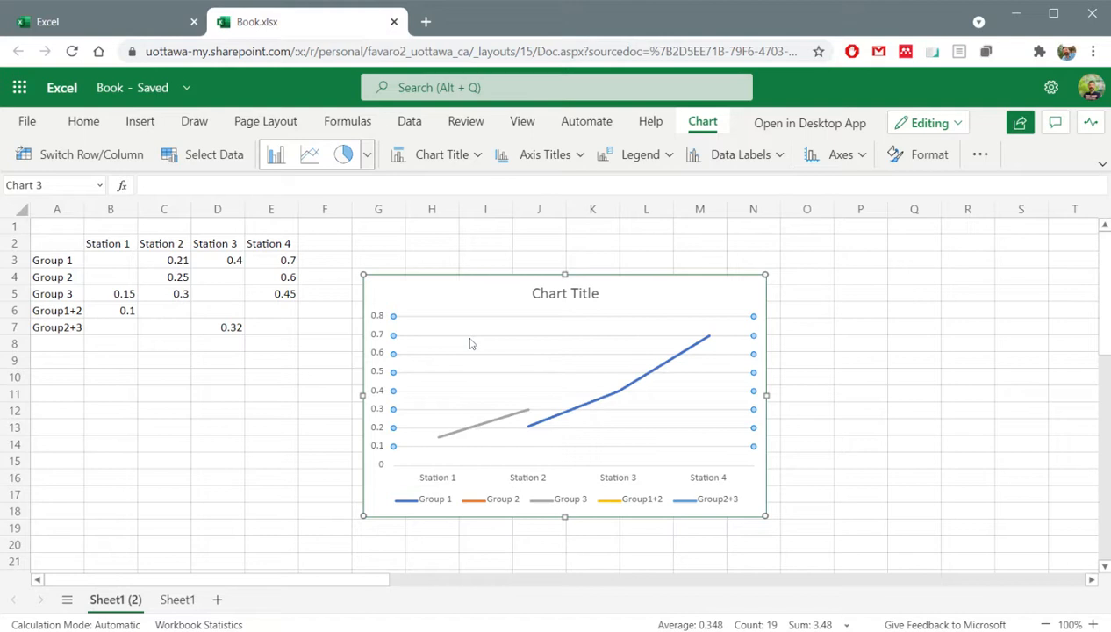
key("Delete")
key("Delete")
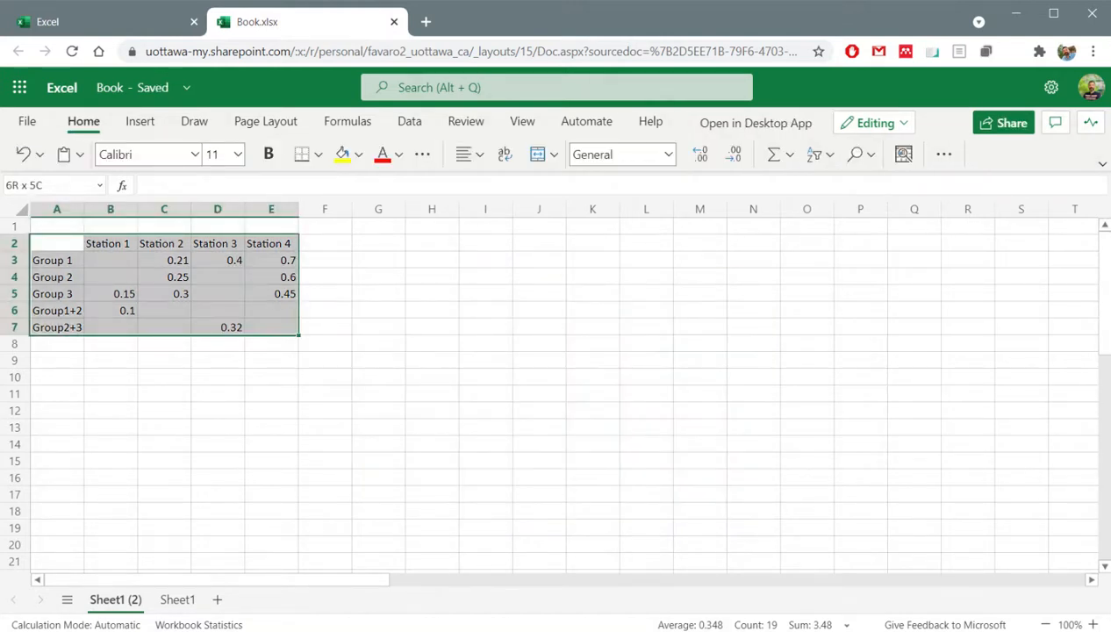
key("ctrl+z")
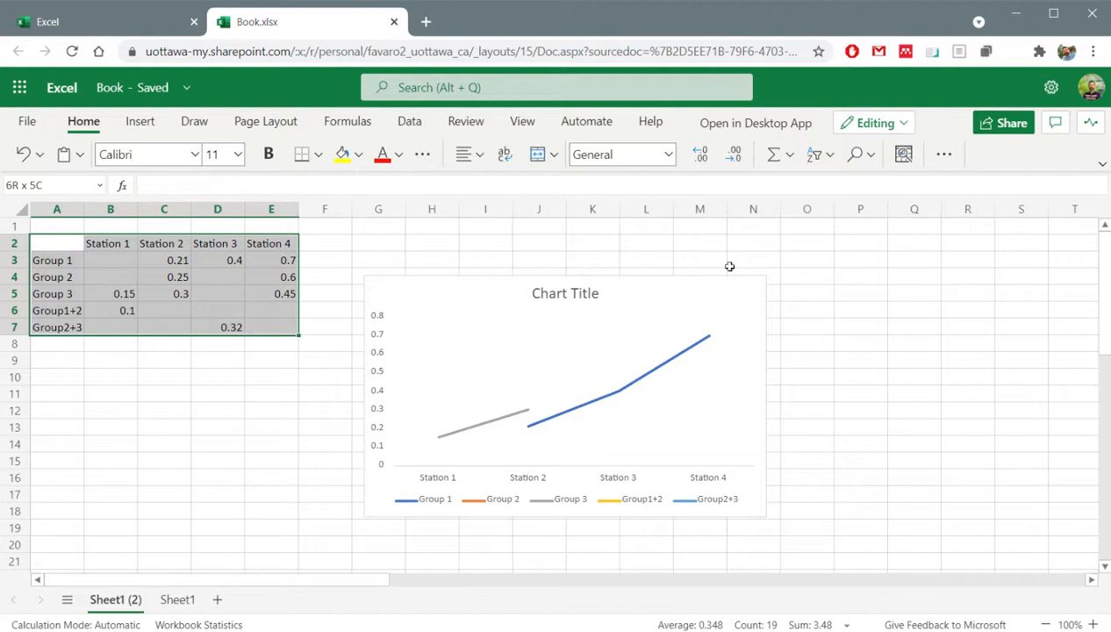
left_click_drag(462, 298, 451, 279)
Open the chart's series formatting and set the Group 1 series line to No Outline
left_click(441, 404)
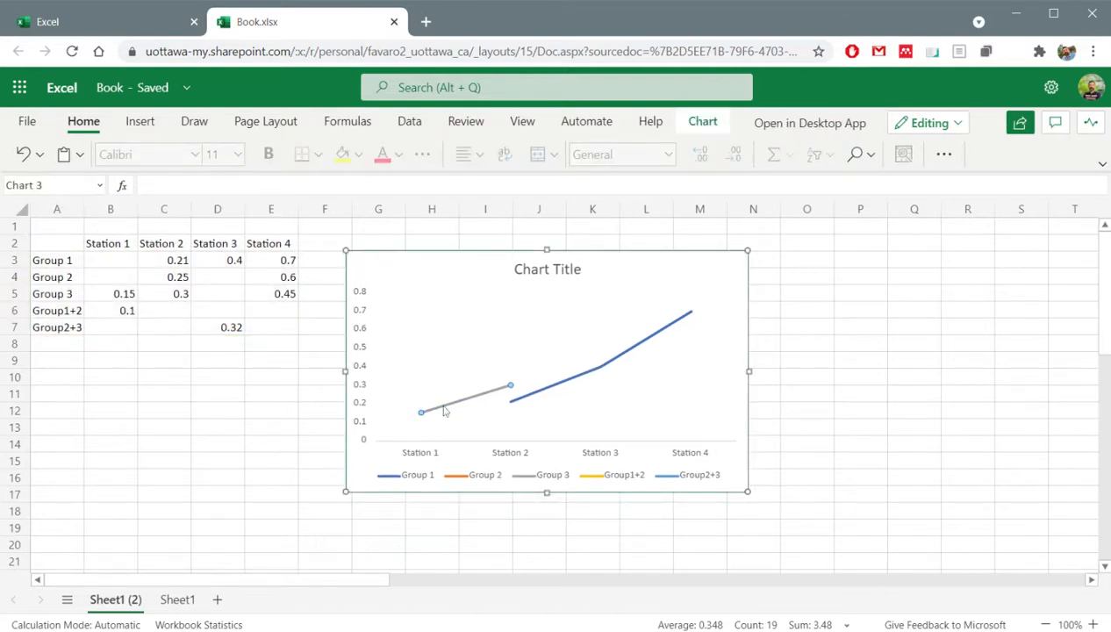
right_click(442, 406)
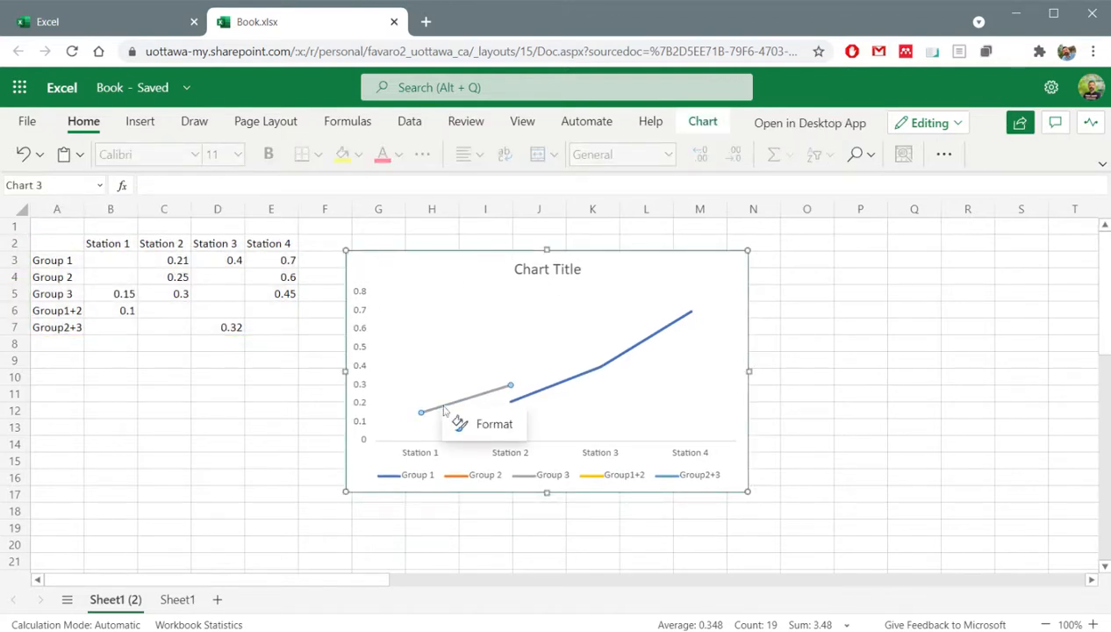
left_click(494, 424)
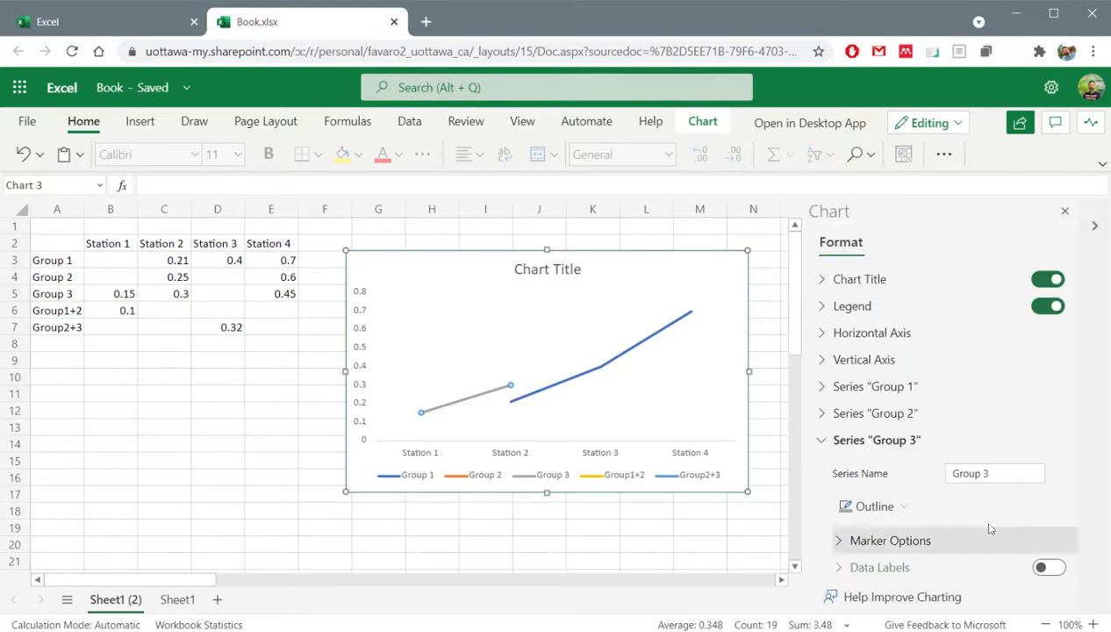
left_click(825, 441)
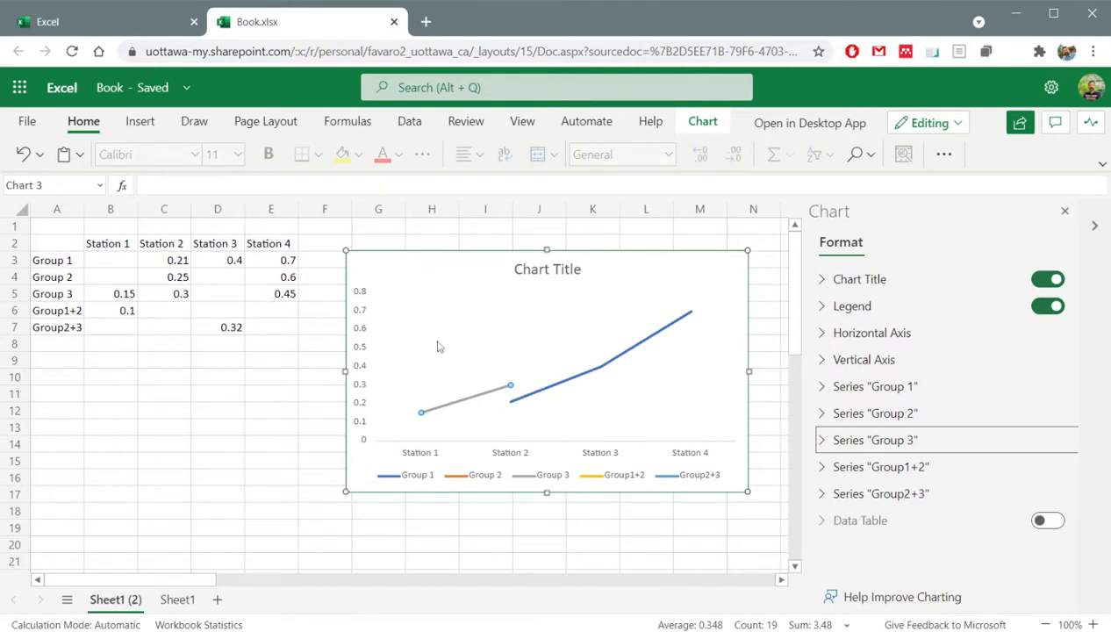
left_click(825, 388)
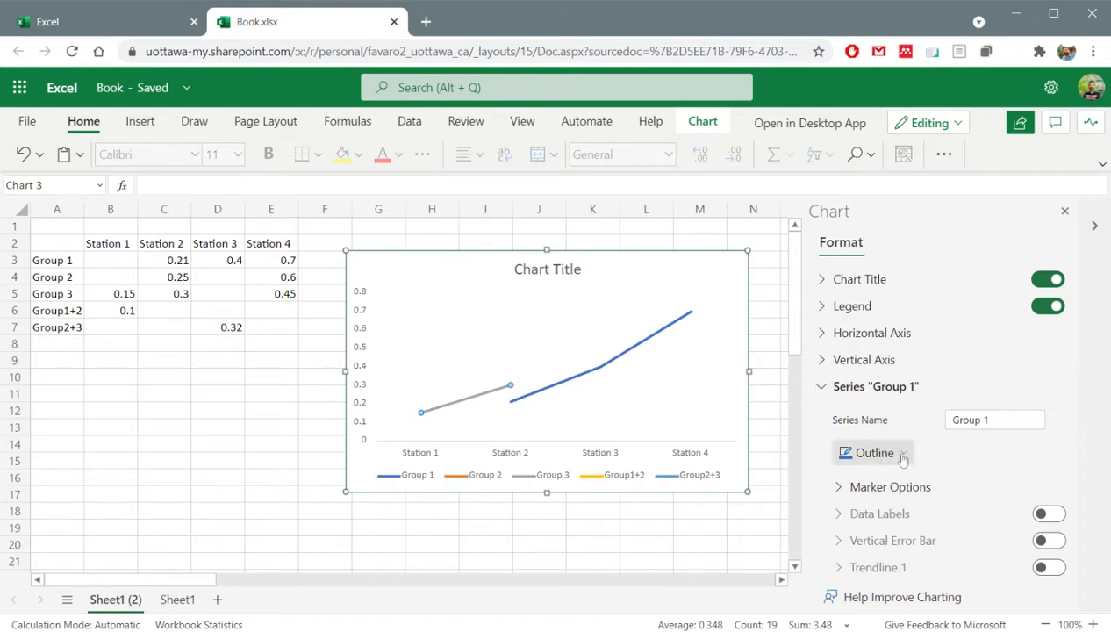
left_click(847, 454)
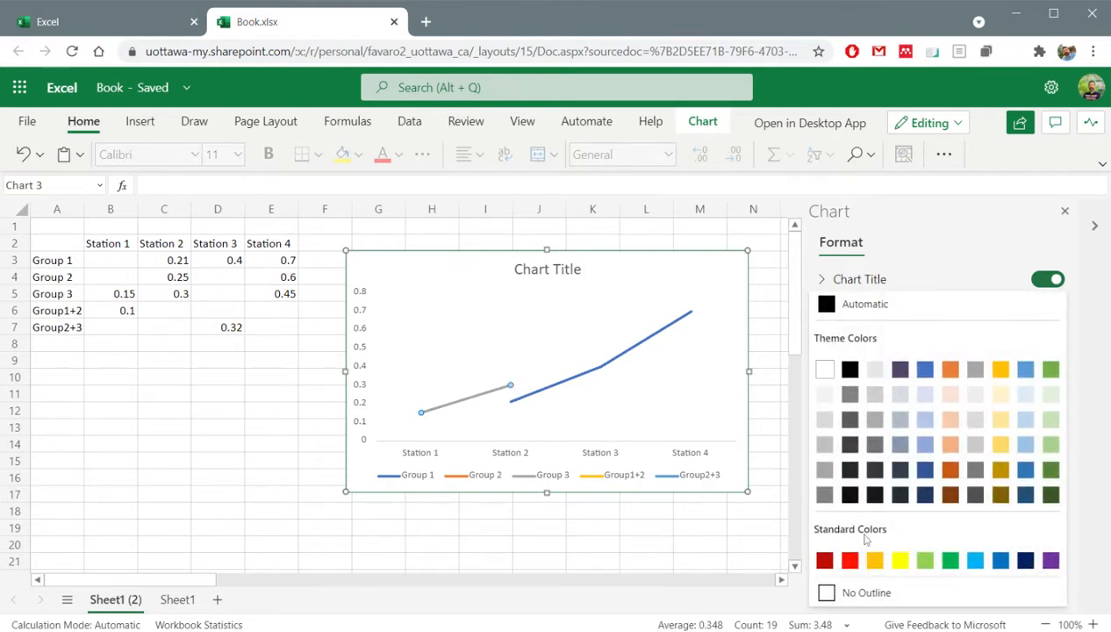
left_click(838, 594)
scroll(860, 475, "down", 2)
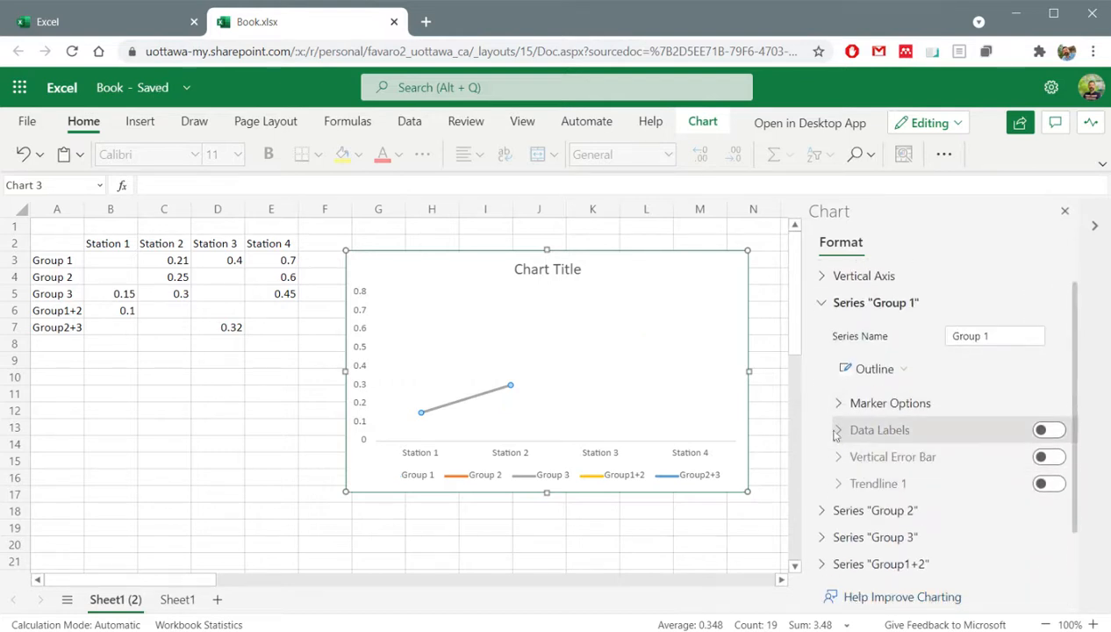
Give the Group 1 series Automatic markers with no marker outline and a black fill
left_click(850, 405)
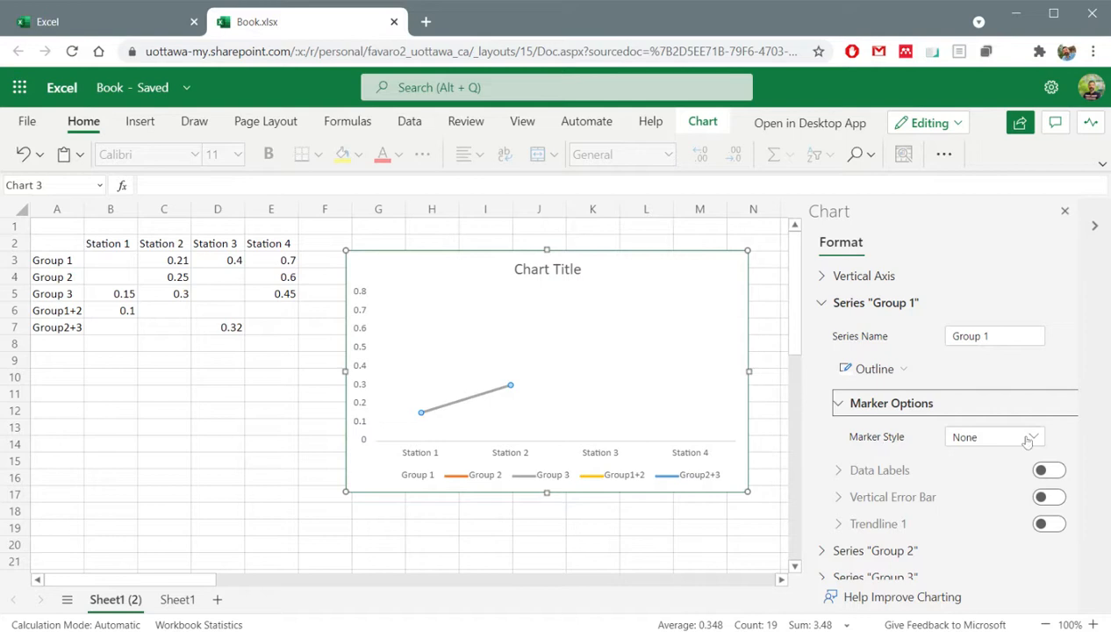
left_click(958, 440)
left_click(876, 369)
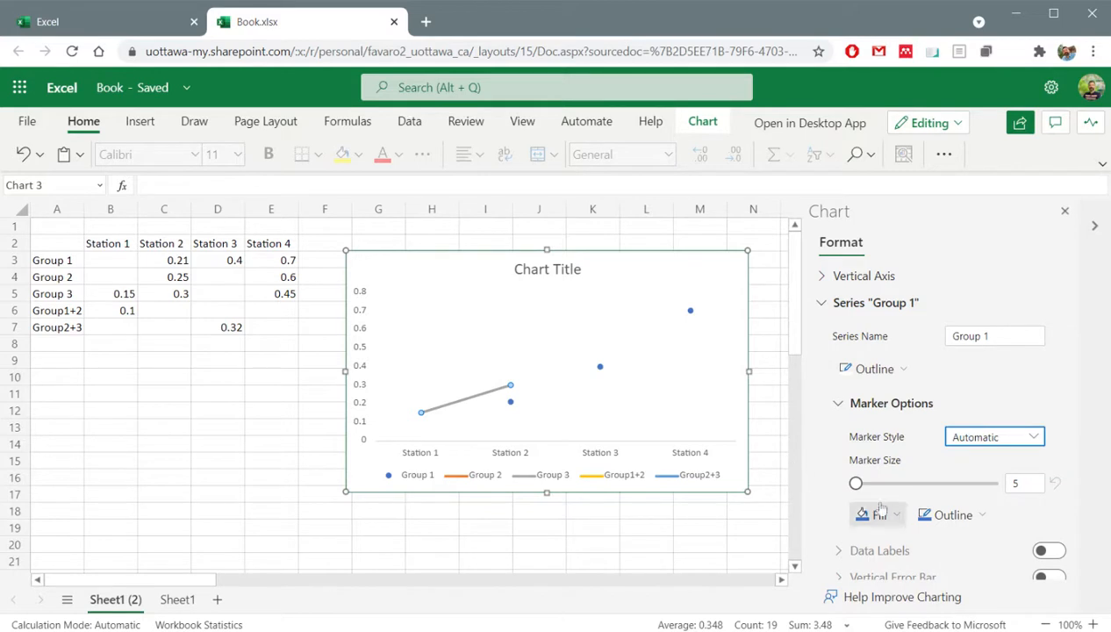
left_click(966, 516)
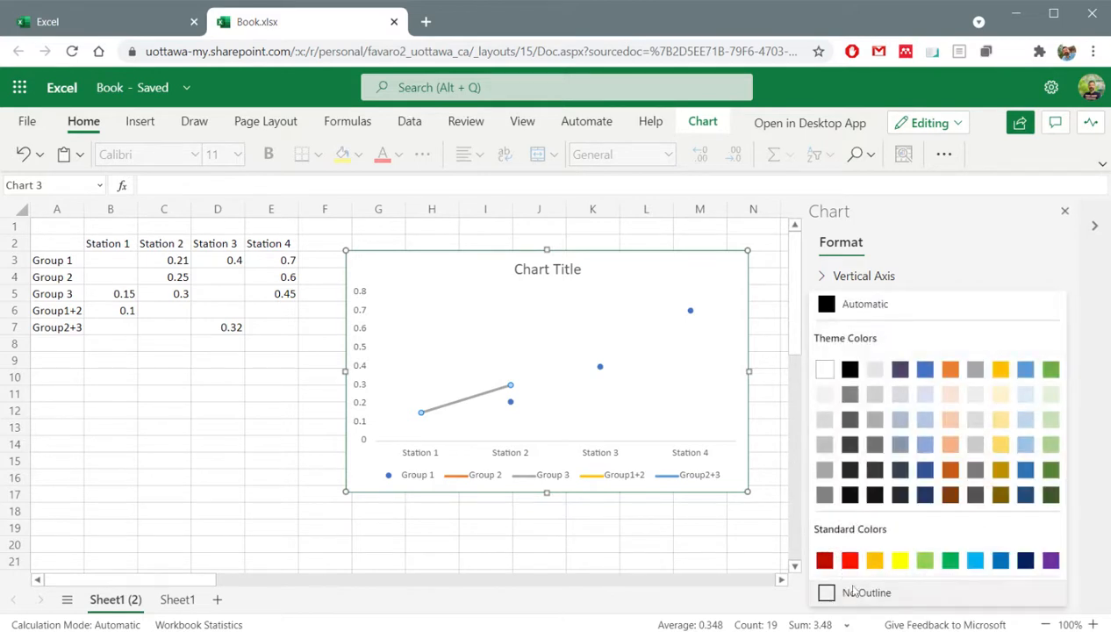
left_click(850, 560)
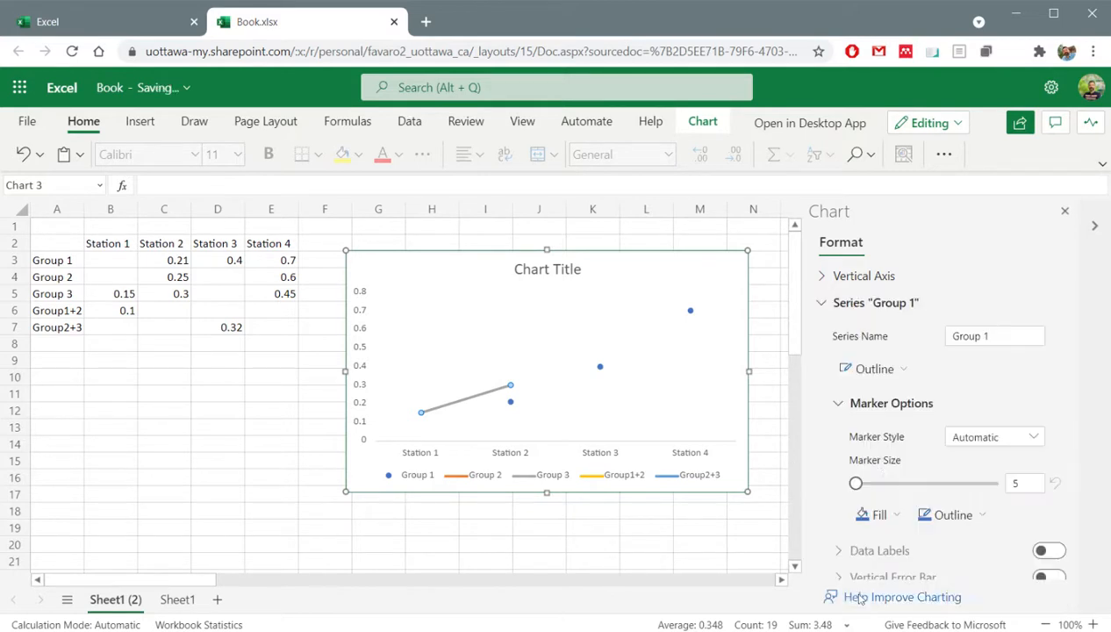
left_click(895, 518)
left_click(848, 369)
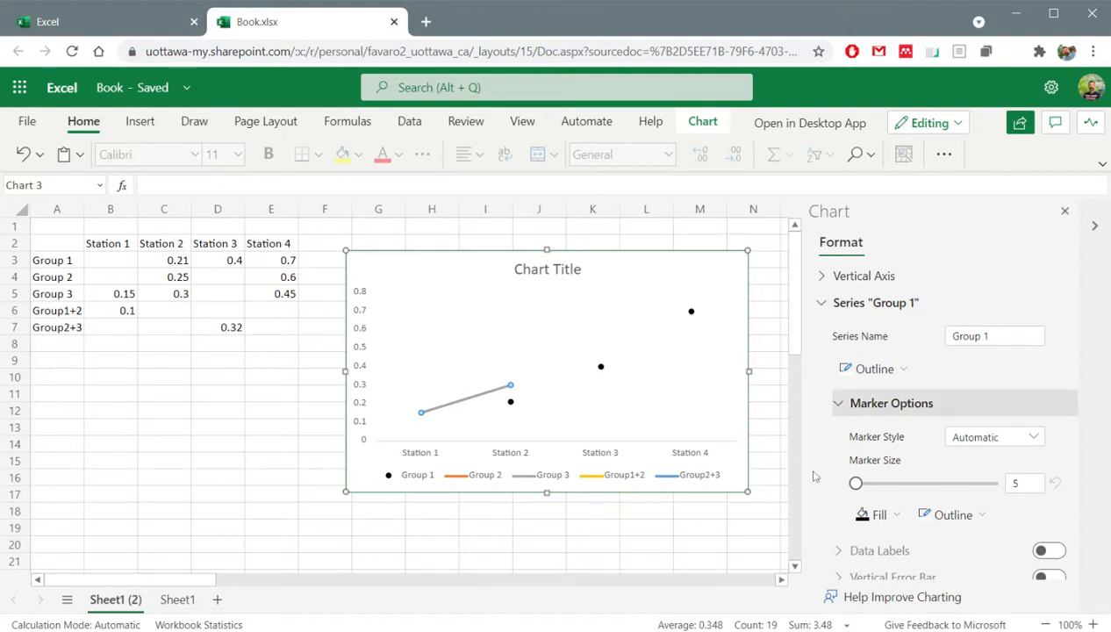
Set the Group 2 series line to No Outline and its marker style to Automatic
scroll(865, 512, "down", 3)
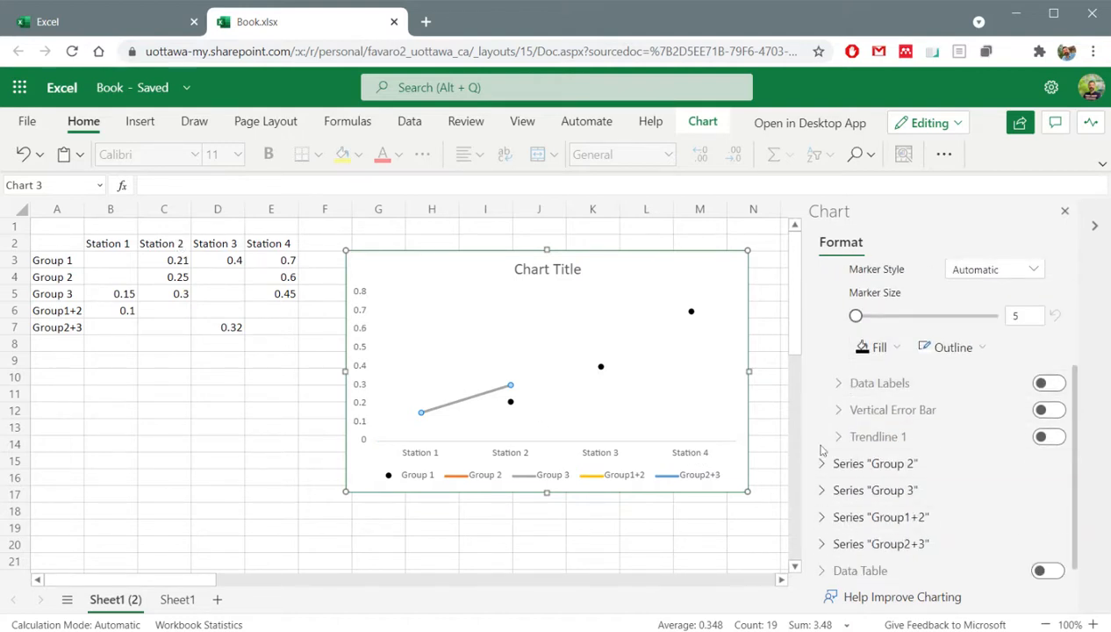
left_click(875, 464)
left_click(874, 362)
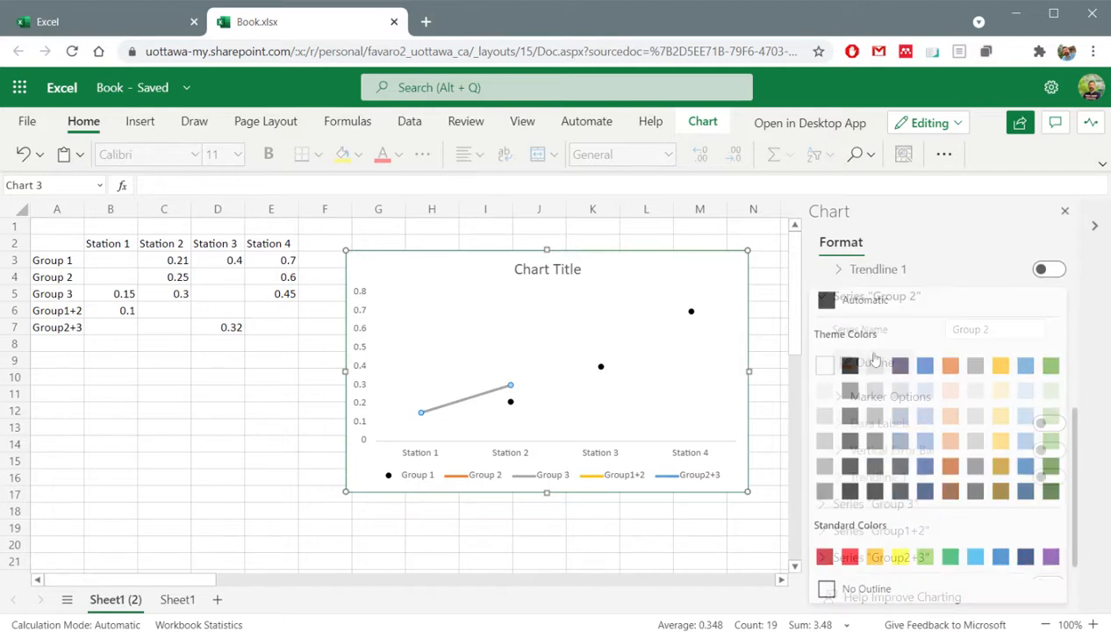
left_click(851, 592)
left_click(847, 397)
left_click(994, 430)
left_click(869, 359)
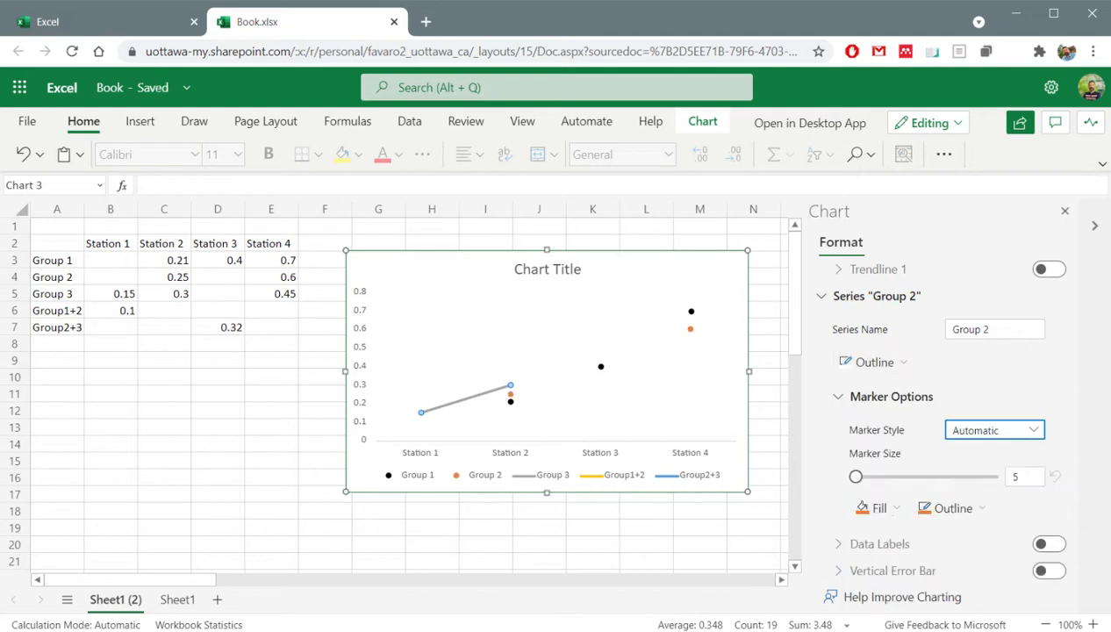
Remove the marker outline from the Group 2 series and fill its markers black
scroll(1013, 443, "down", 3)
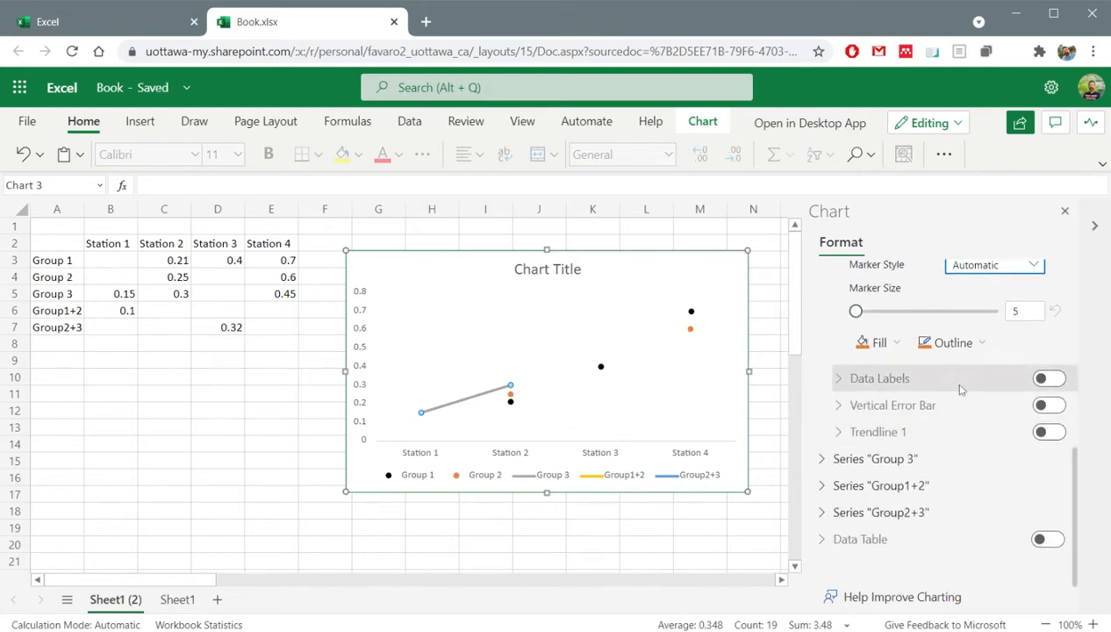
left_click(980, 344)
left_click(869, 594)
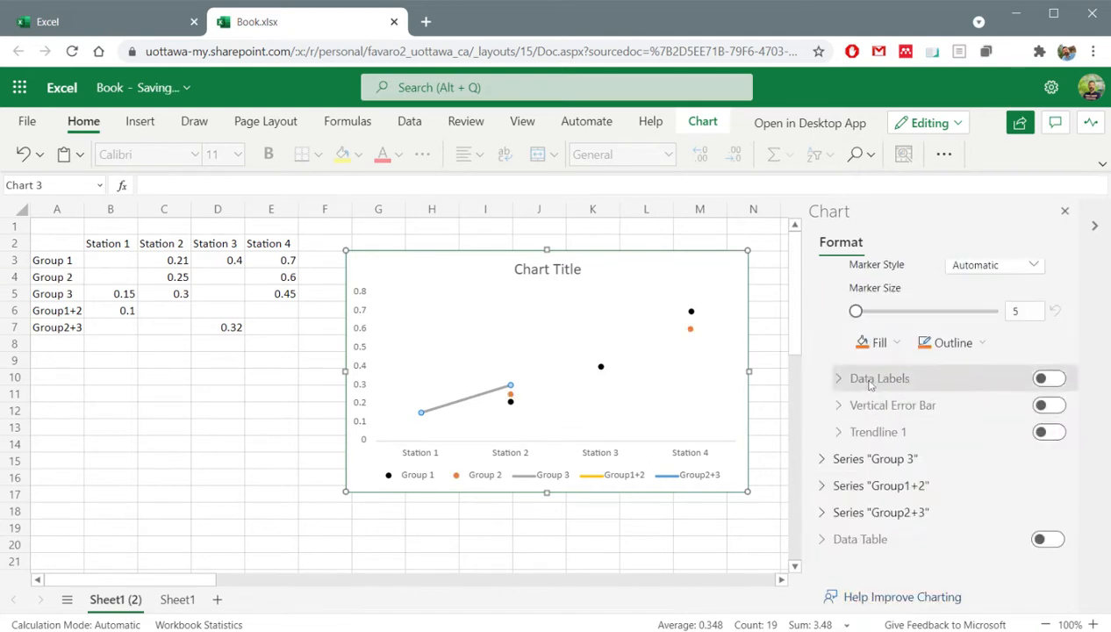
left_click(871, 342)
left_click(849, 371)
Set the Group 3 series line to No Outline and its marker style to Automatic
left_click(825, 459)
scroll(934, 379, "down", 3)
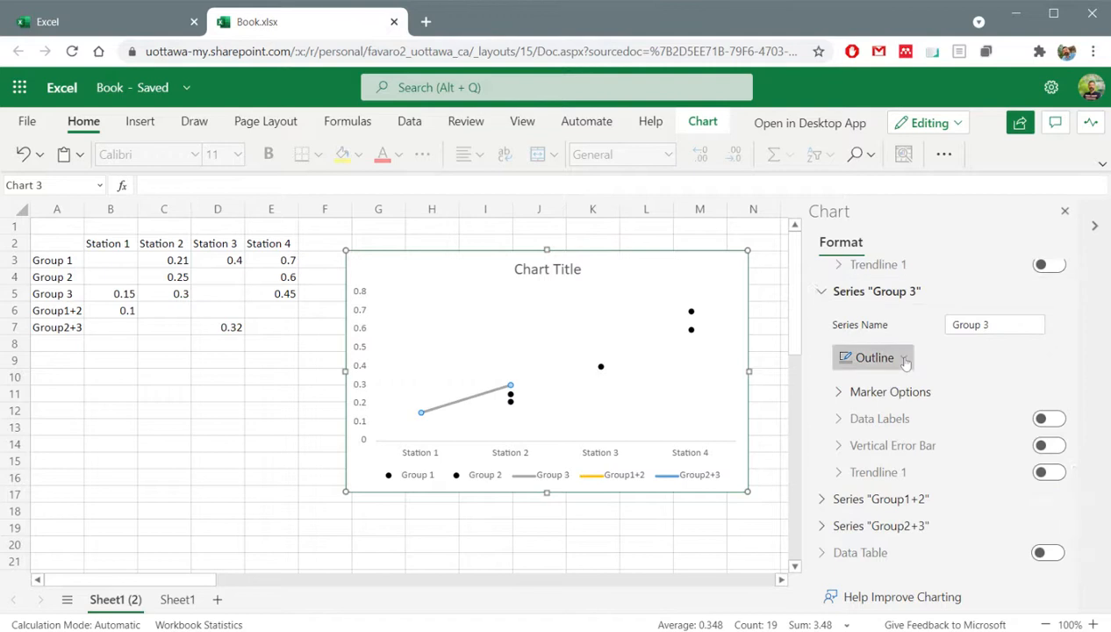
left_click(878, 357)
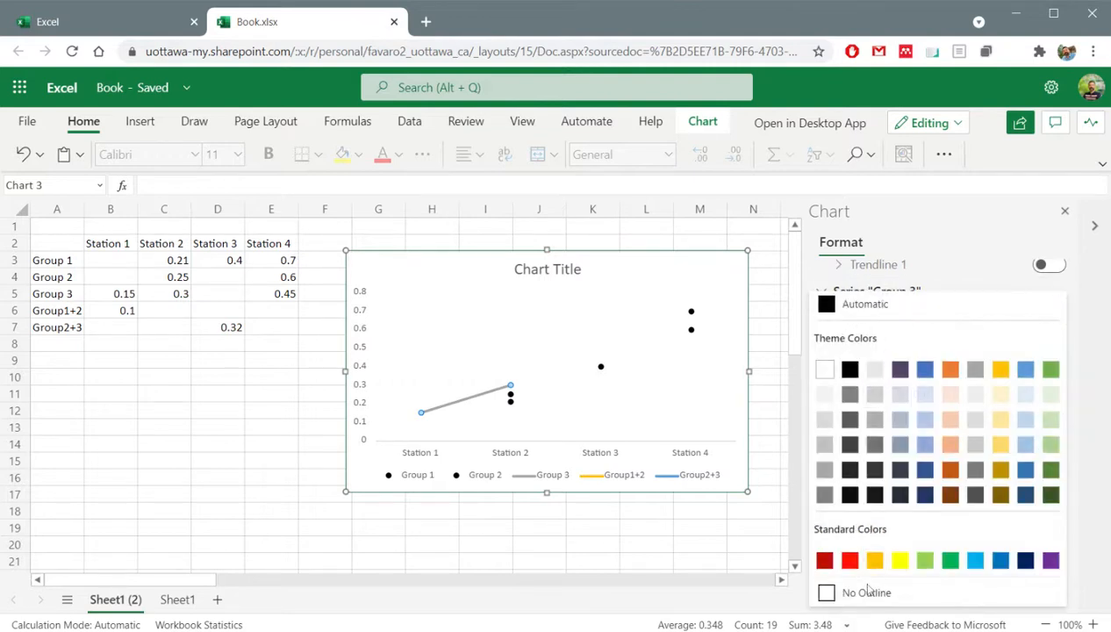
left_click(851, 593)
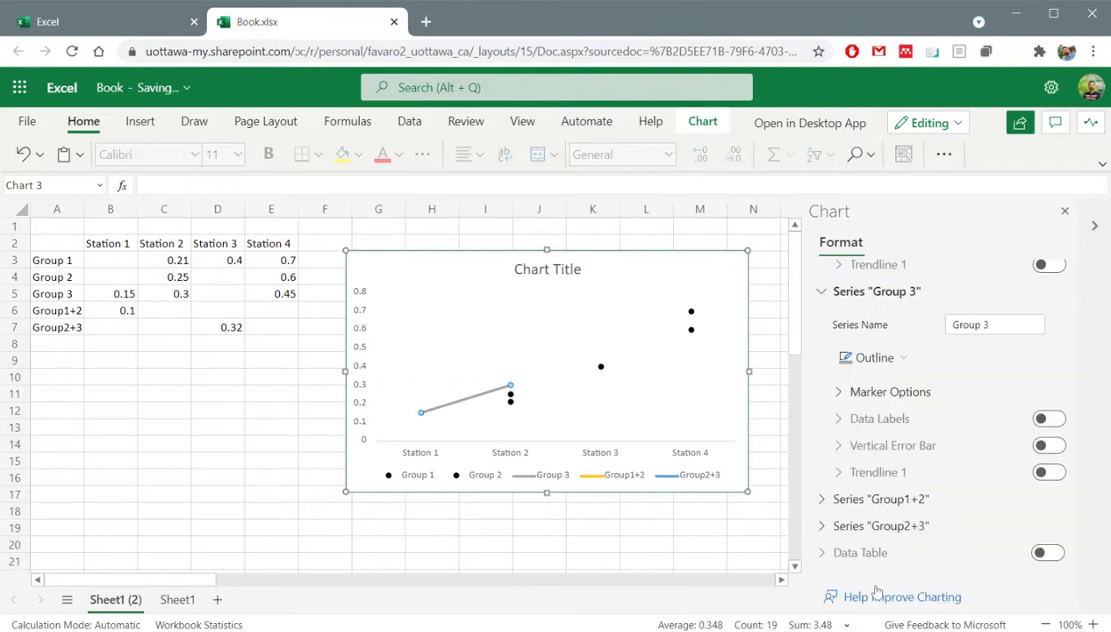
left_click(841, 392)
left_click(1028, 428)
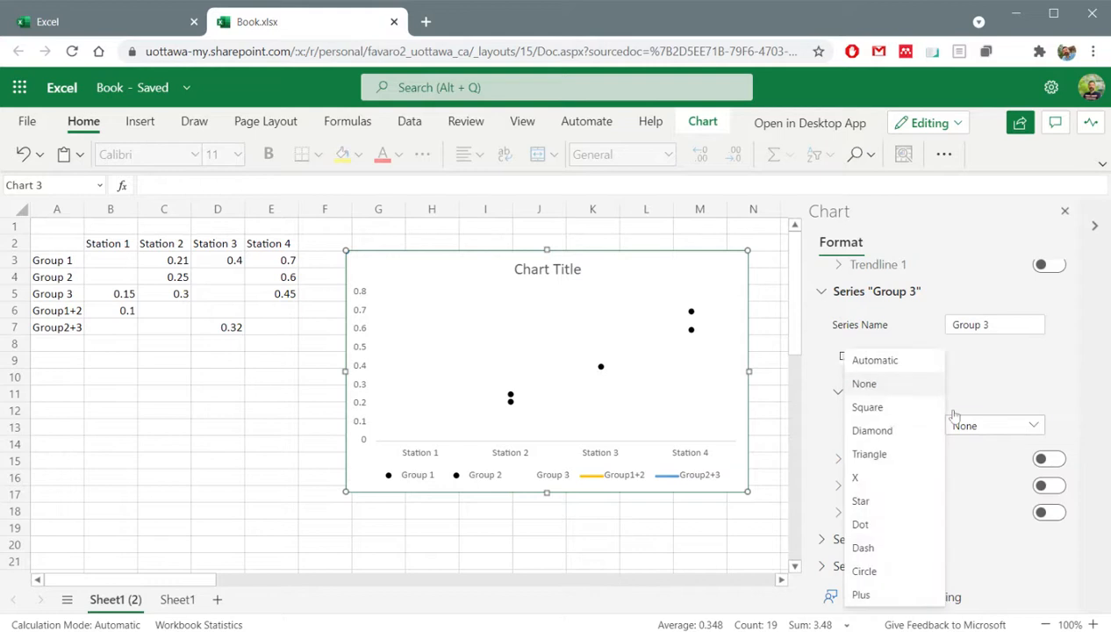
left_click(880, 364)
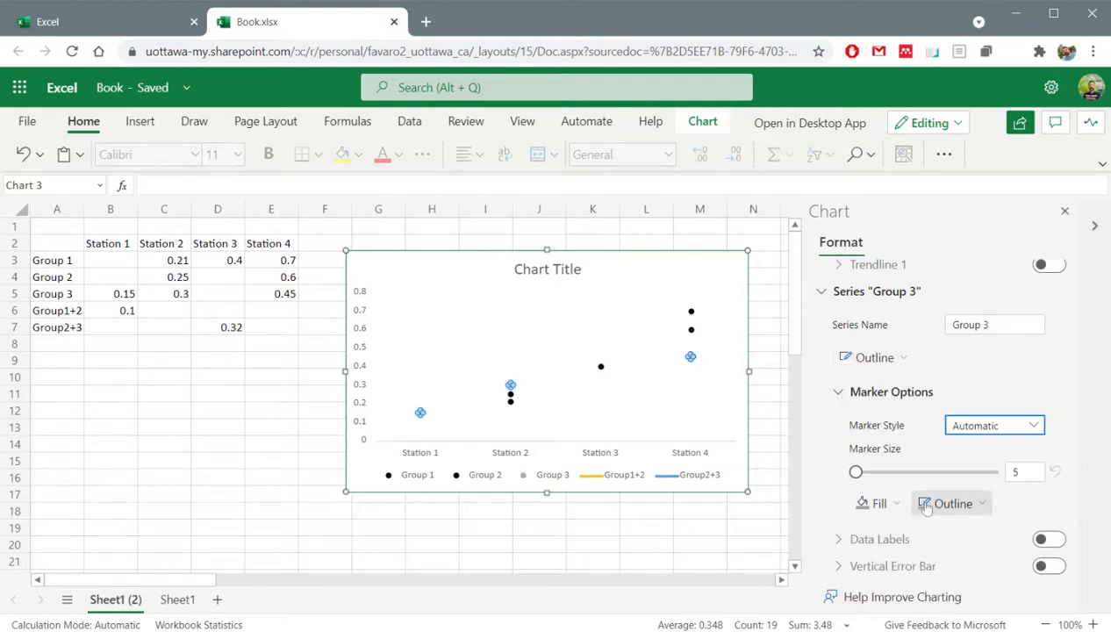
Give the Group 3 markers no outline and a black fill
left_click(946, 503)
left_click(849, 591)
left_click(888, 502)
left_click(848, 367)
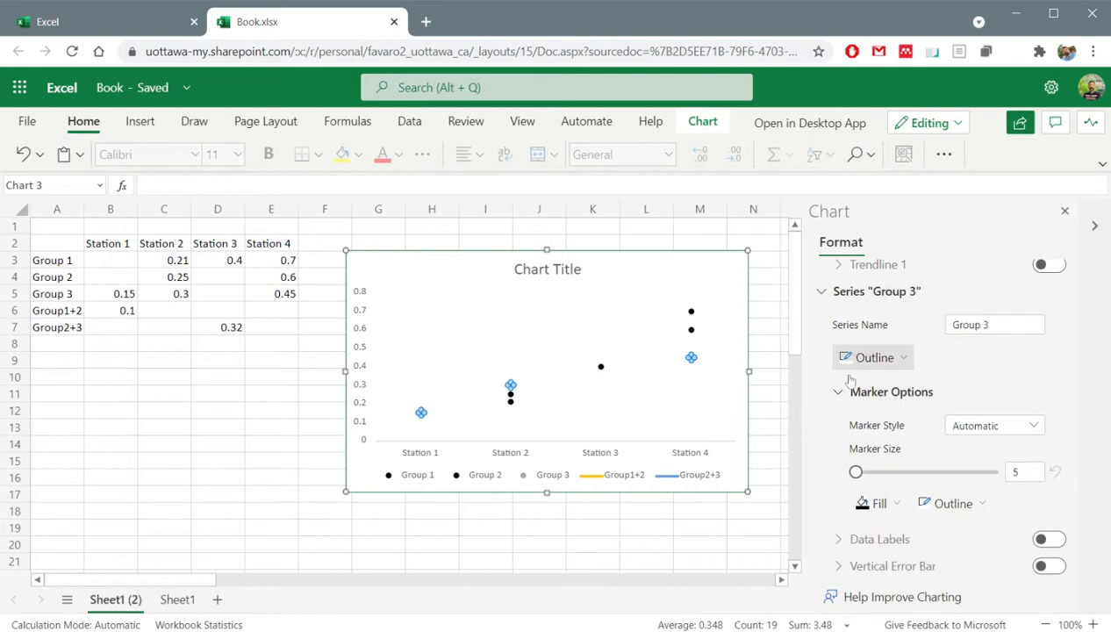
Set the Group1+2 series line to No Outline and its marker style to Triangle
scroll(826, 413, "down", 3)
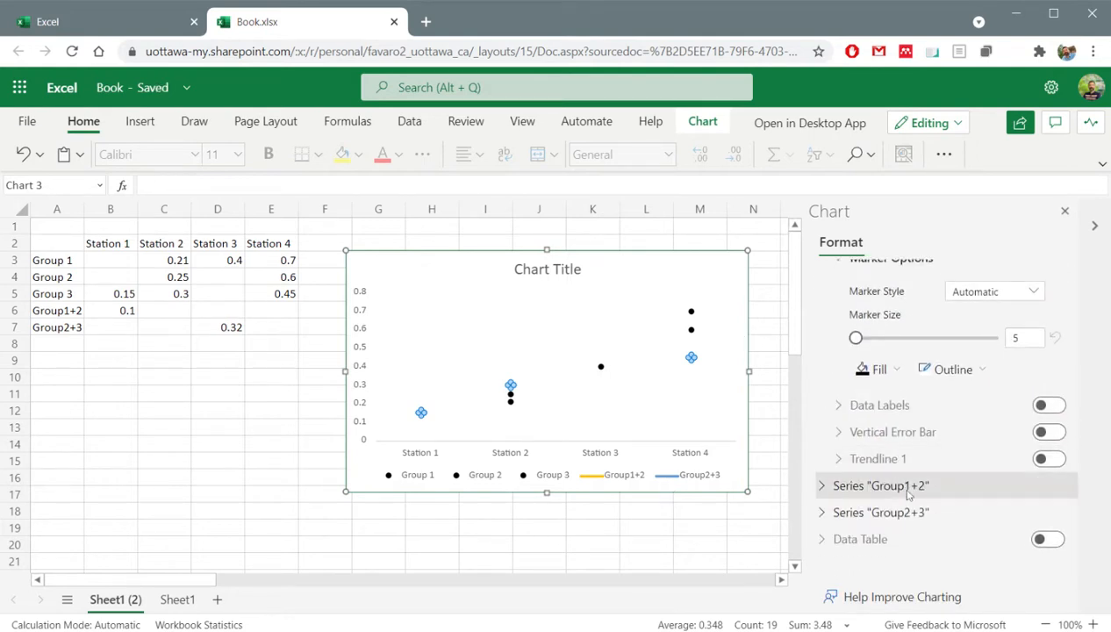
left_click(593, 403)
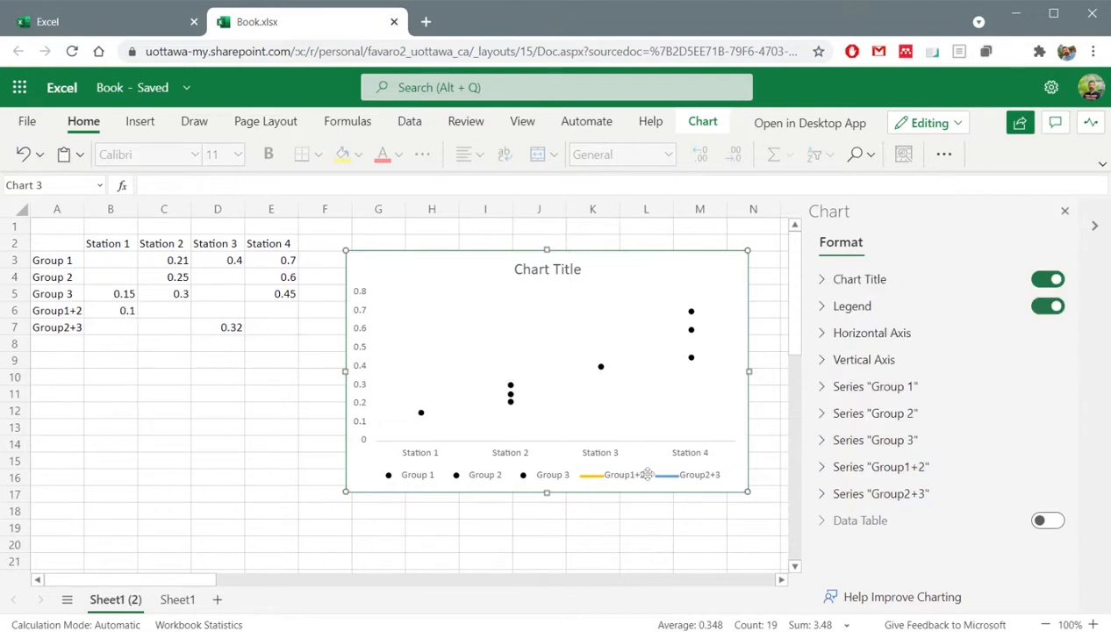
left_click(843, 472)
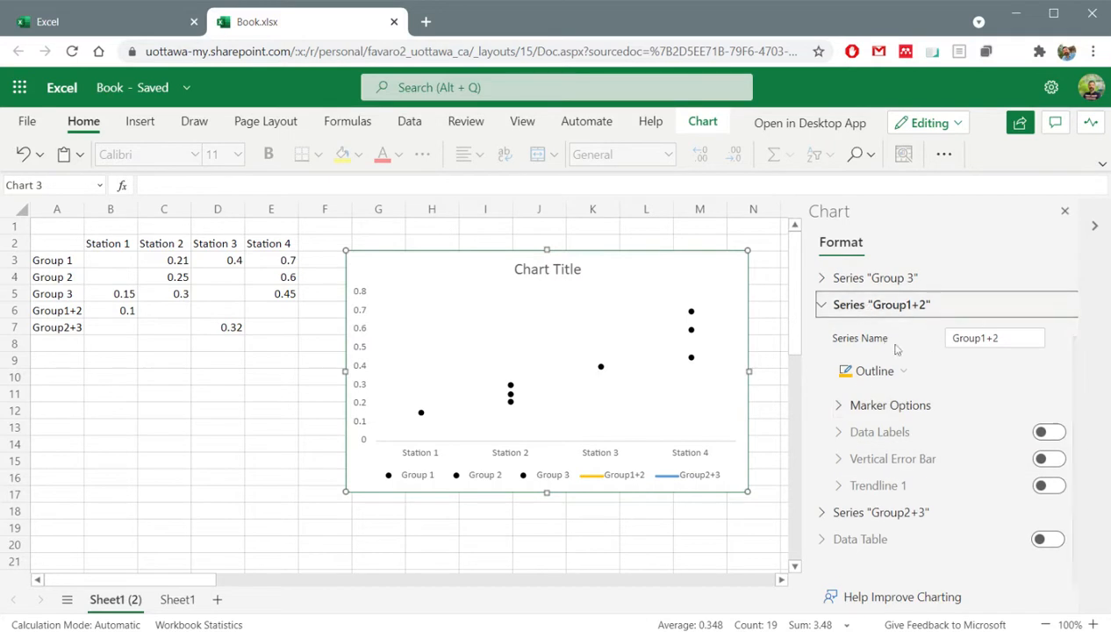
left_click(875, 370)
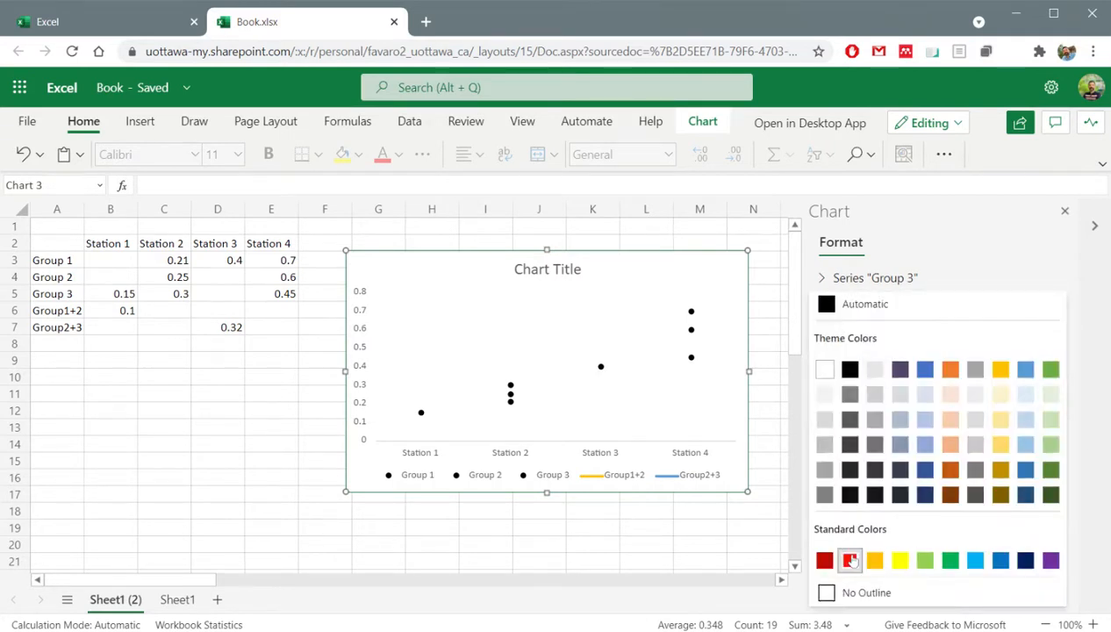
left_click(855, 593)
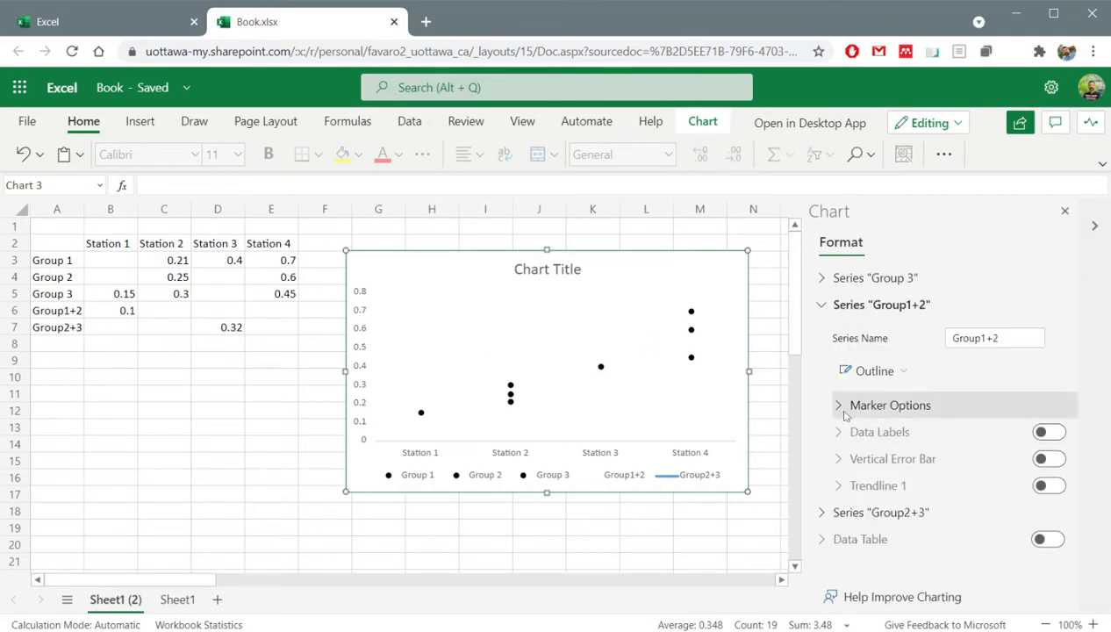
left_click(875, 408)
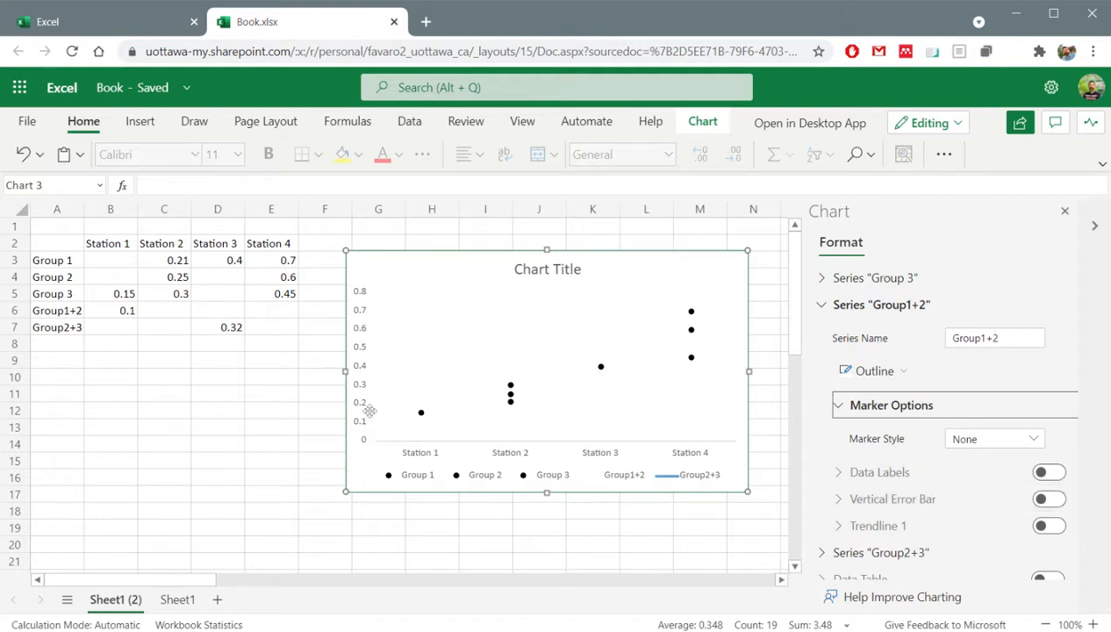
left_click(973, 439)
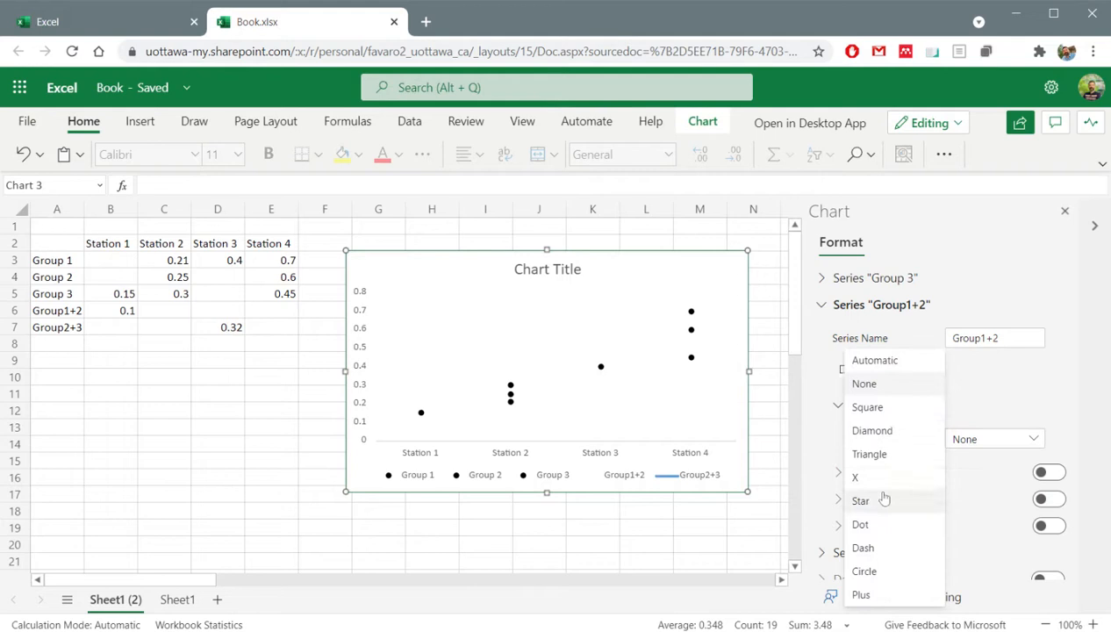
left_click(882, 456)
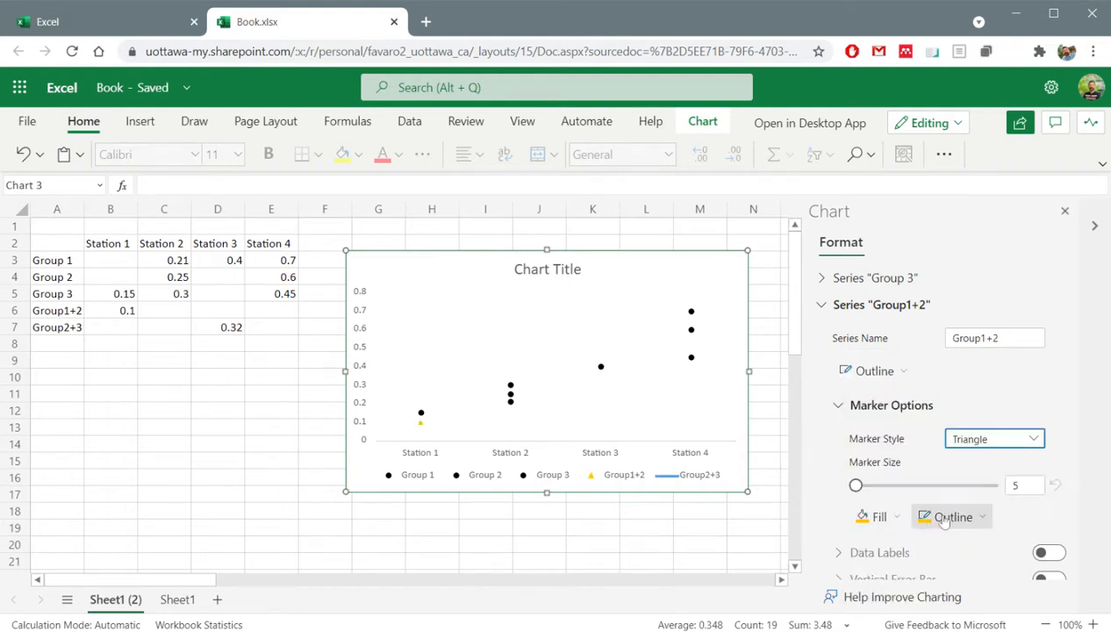
Give the Group1+2 triangle markers no outline, a black fill and a marker size of 6
left_click(939, 514)
left_click(844, 592)
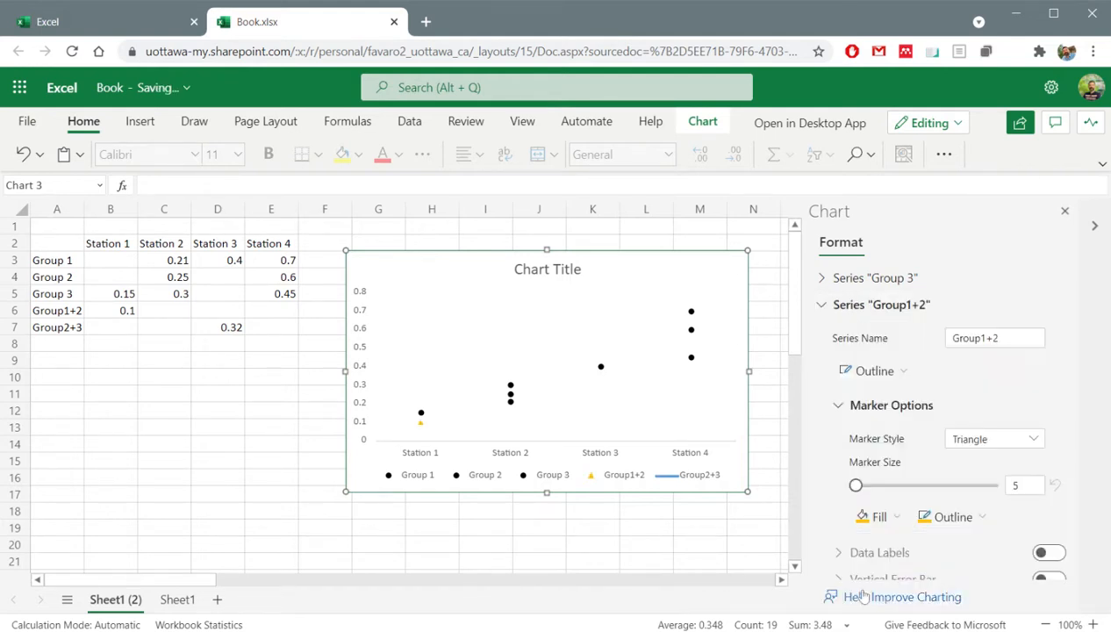
left_click(867, 515)
left_click(848, 368)
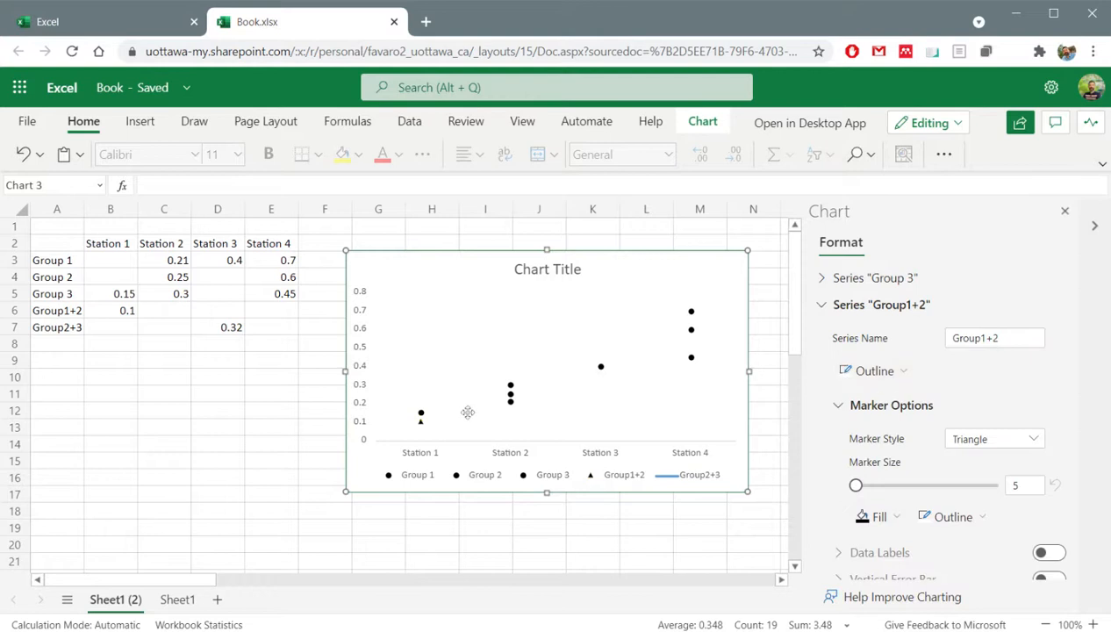
left_click_drag(1022, 485, 983, 487)
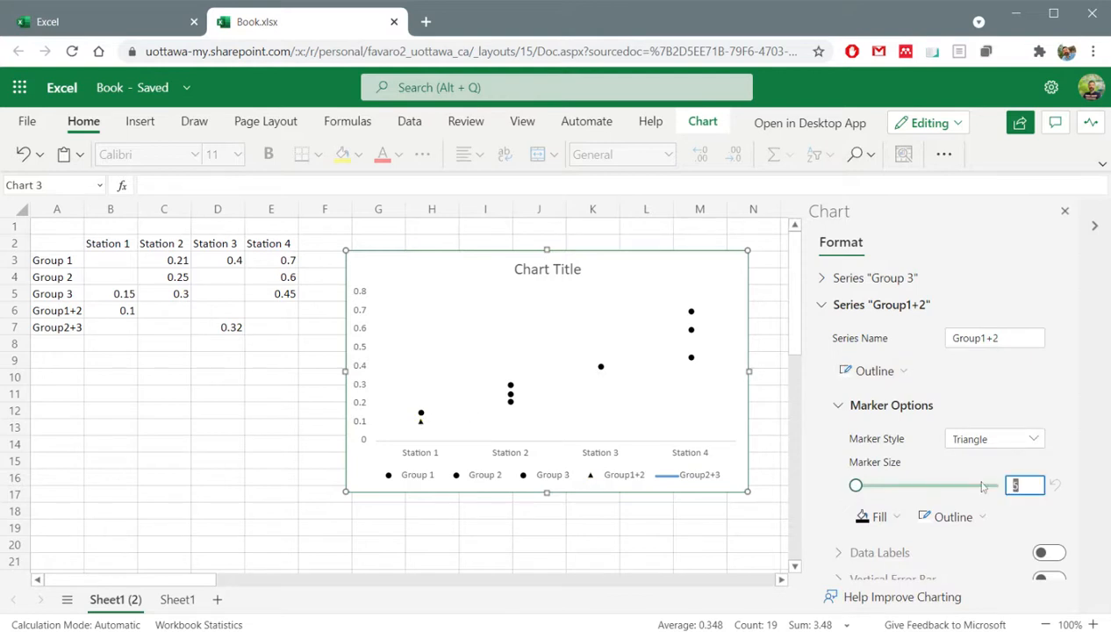
type("6")
Set the Group2+3 series line to No Outline and its marker style to Triangle
scroll(827, 387, "down", 3)
left_click(825, 512)
scroll(940, 421, "down", 3)
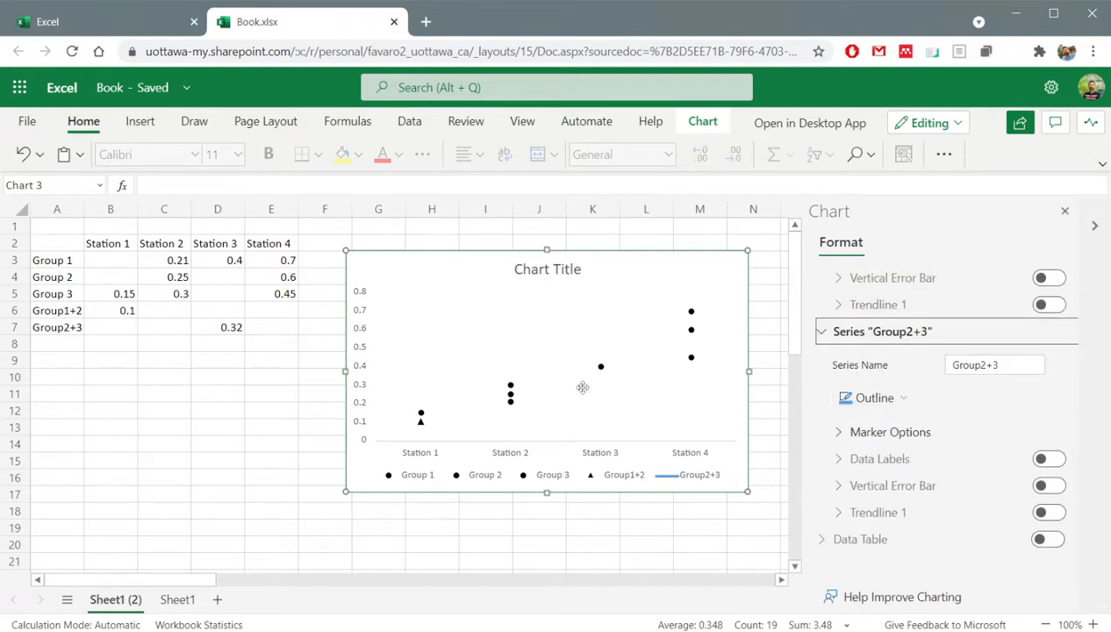
left_click(901, 400)
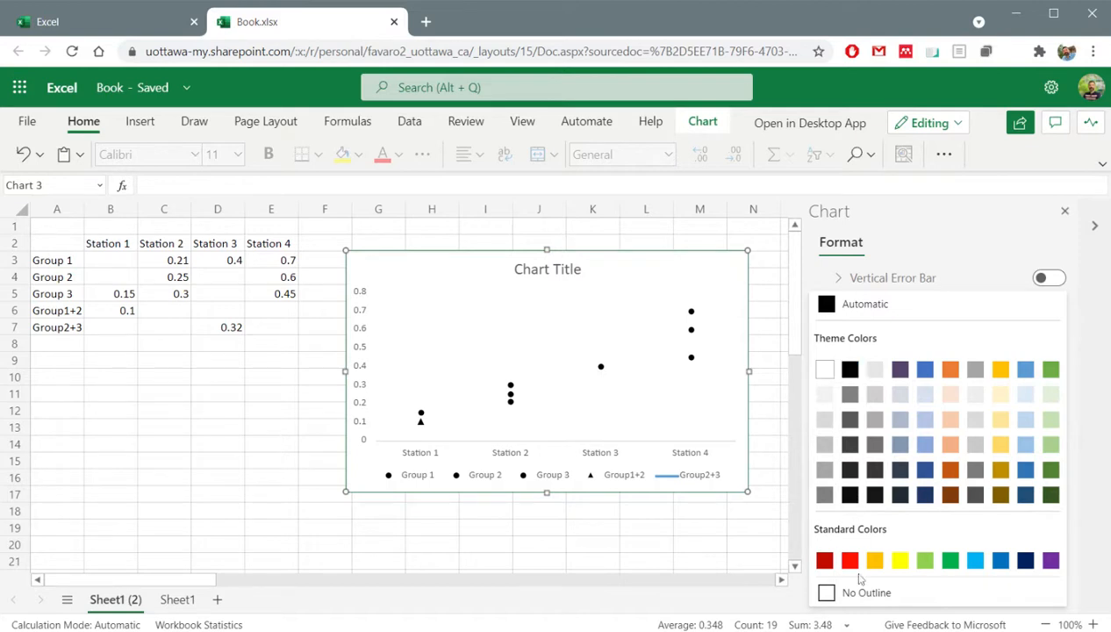
left_click(848, 591)
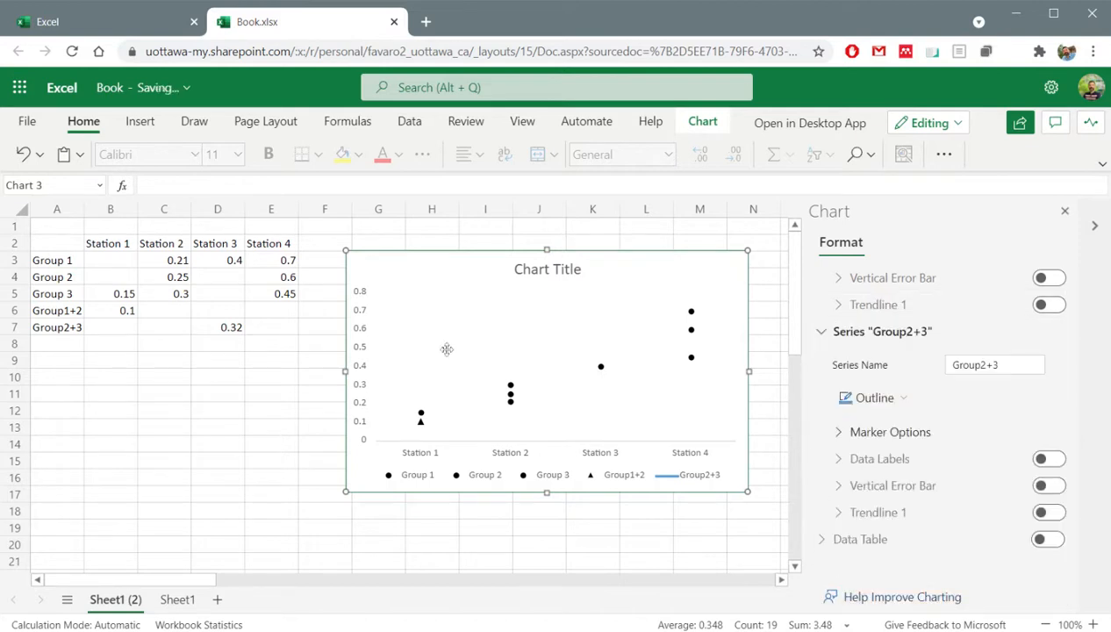
left_click(837, 433)
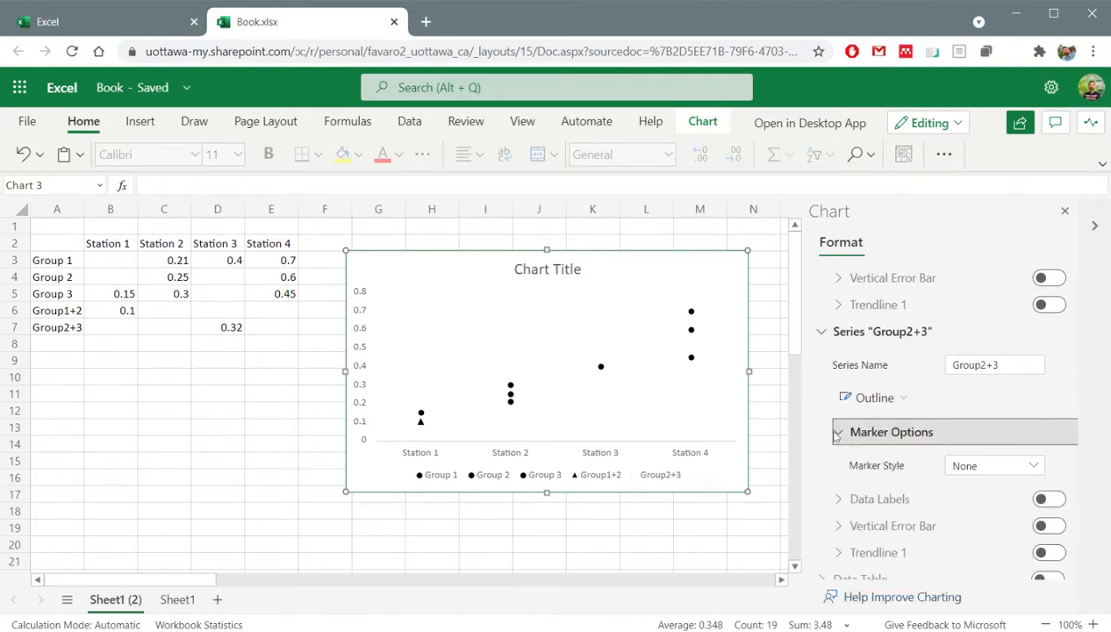
left_click(977, 468)
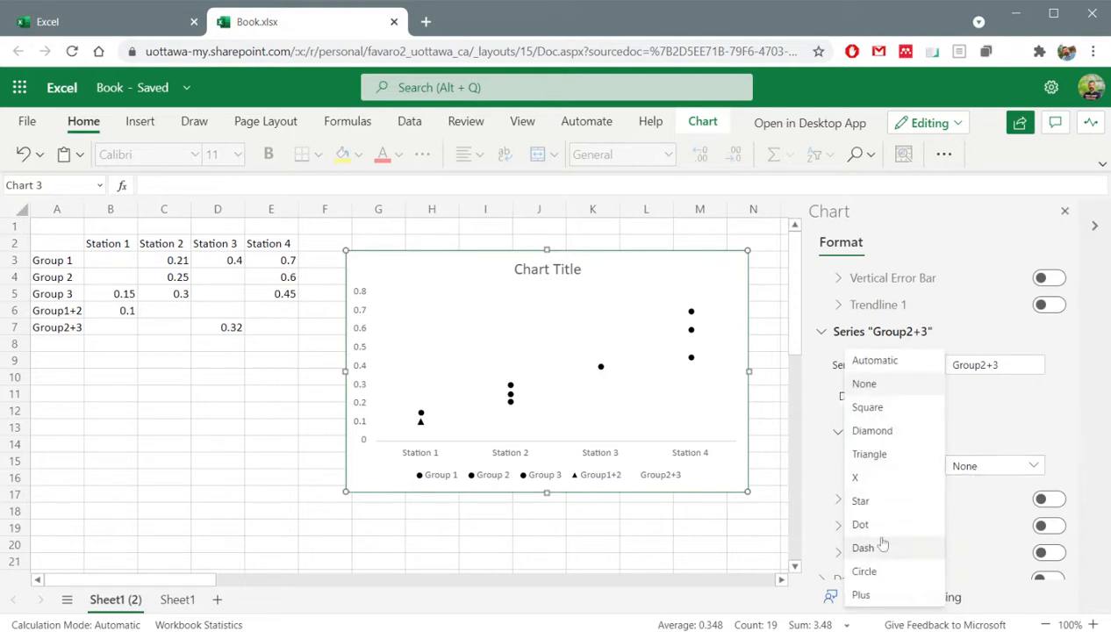
left_click(877, 454)
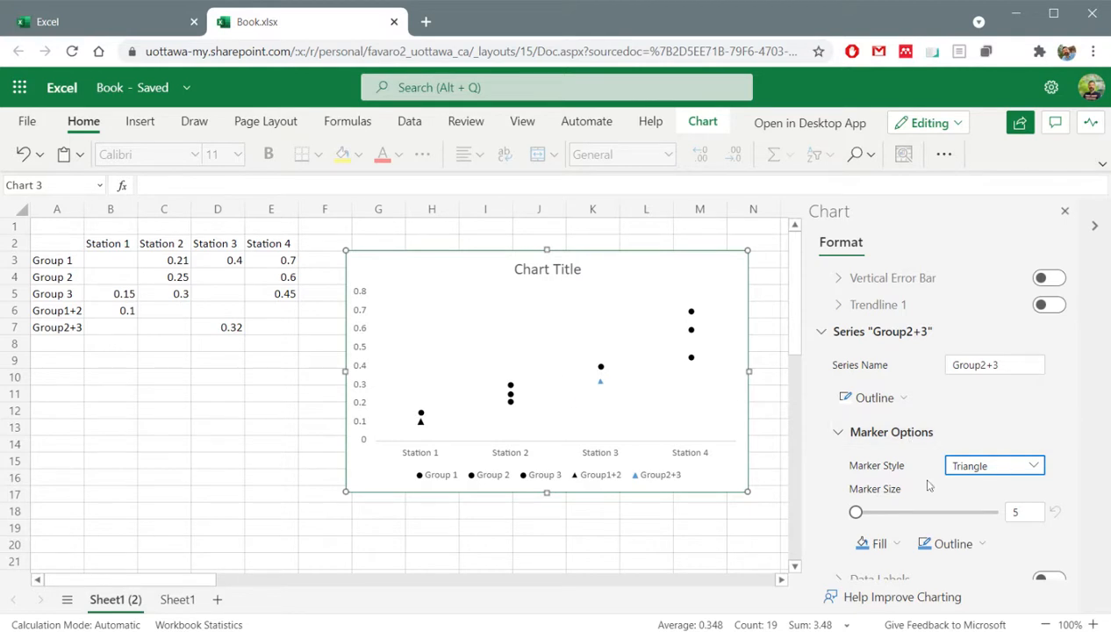
Give the Group2+3 triangle markers no outline, a black fill and a marker size of 6
left_click(953, 544)
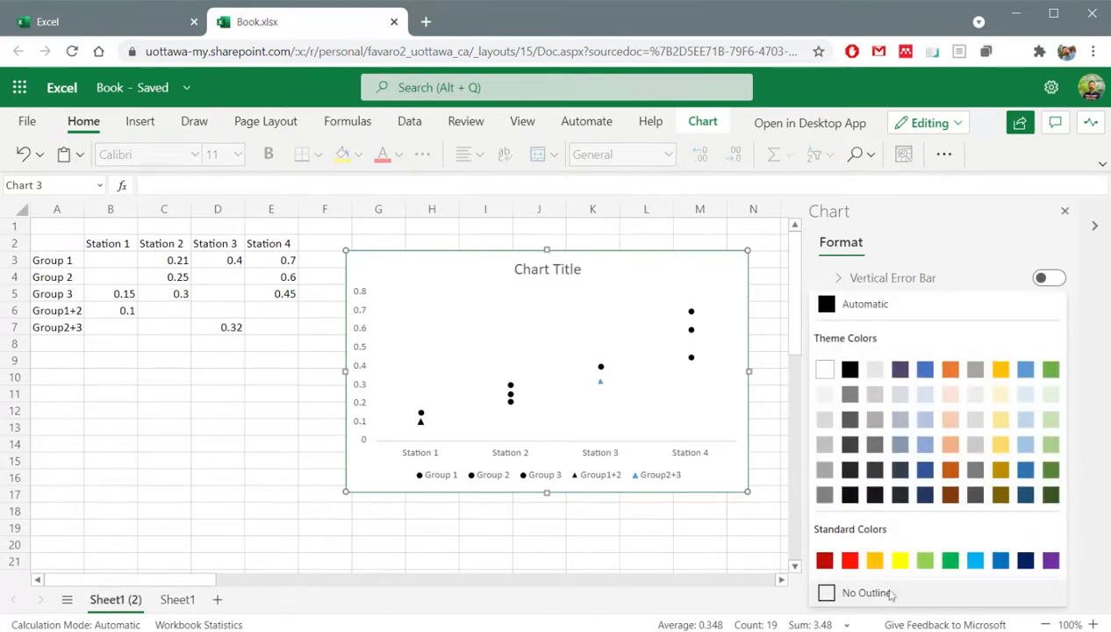
left_click(890, 594)
scroll(886, 478, "down", 3)
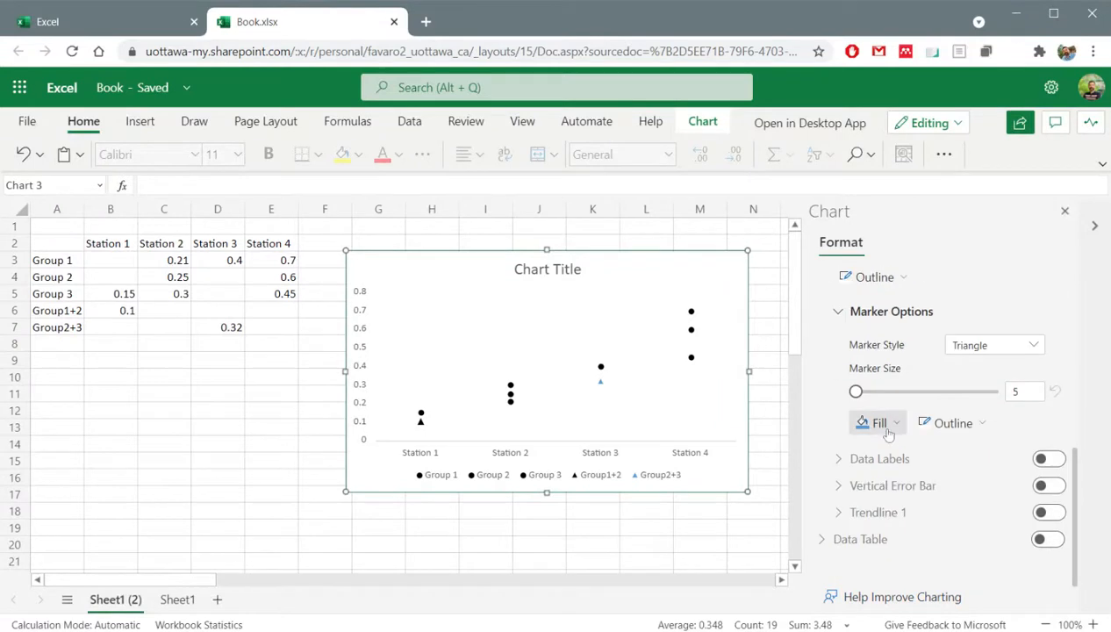
left_click(887, 429)
left_click(851, 370)
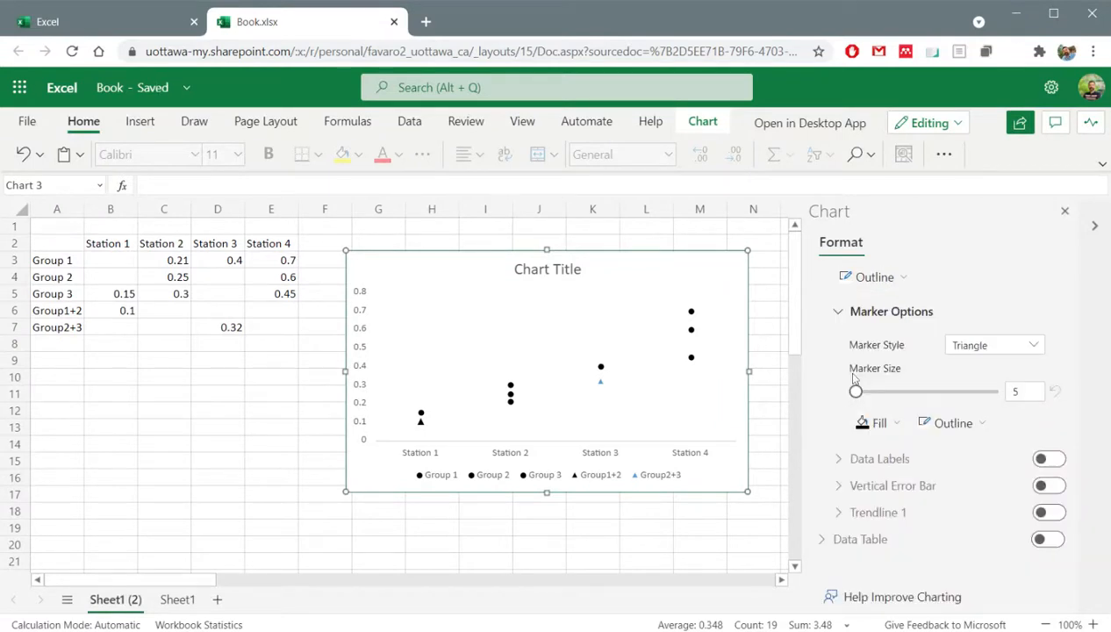
double_click(1009, 390)
type("6")
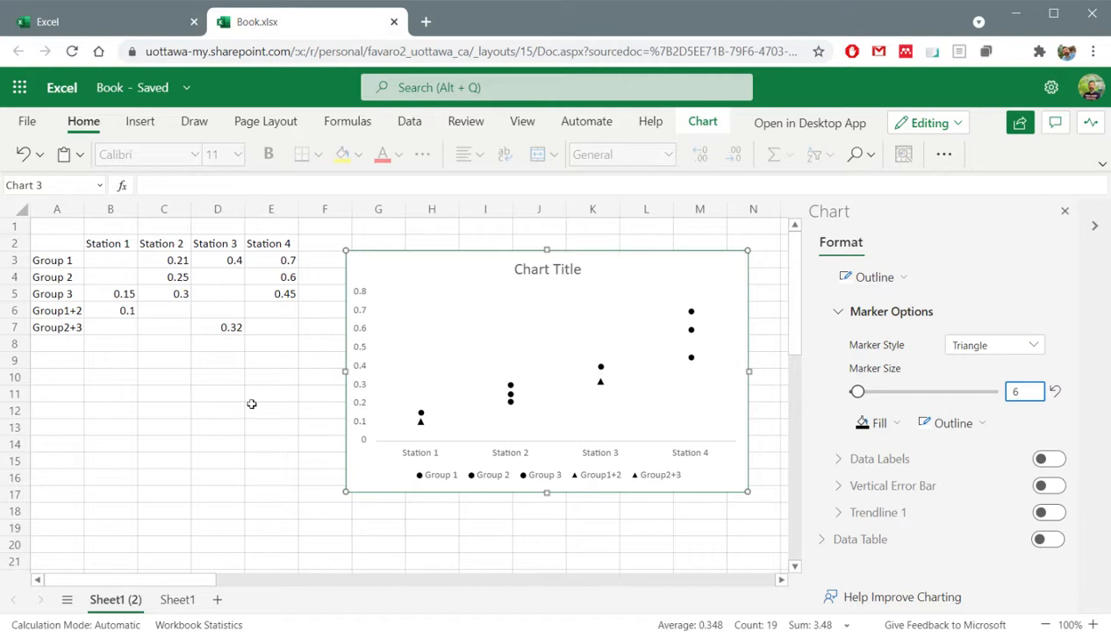
left_click(196, 417)
left_click(392, 282)
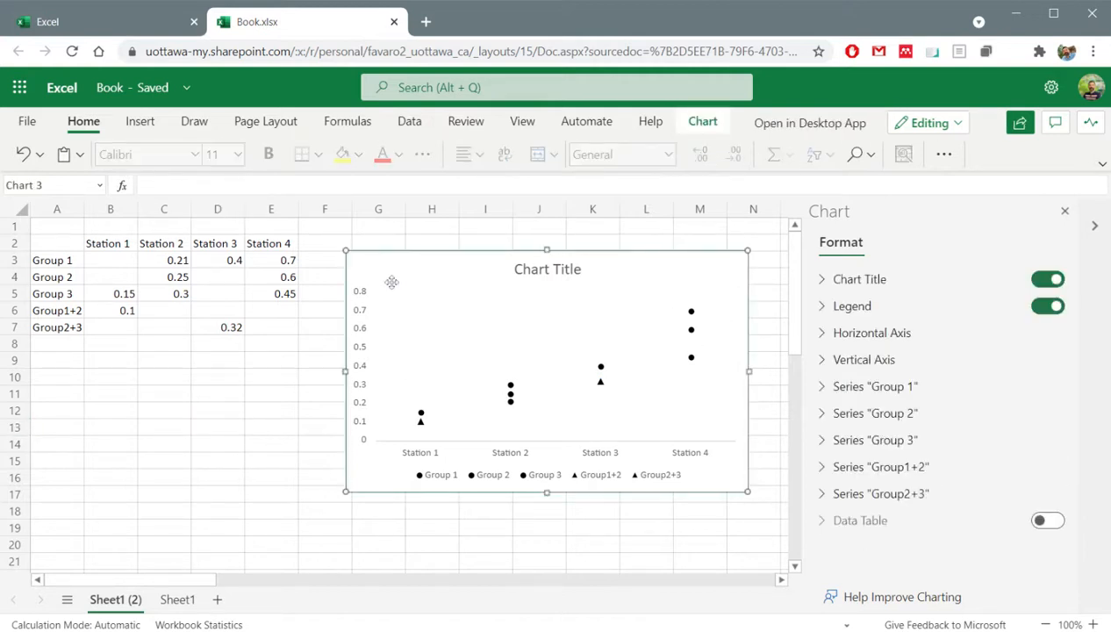